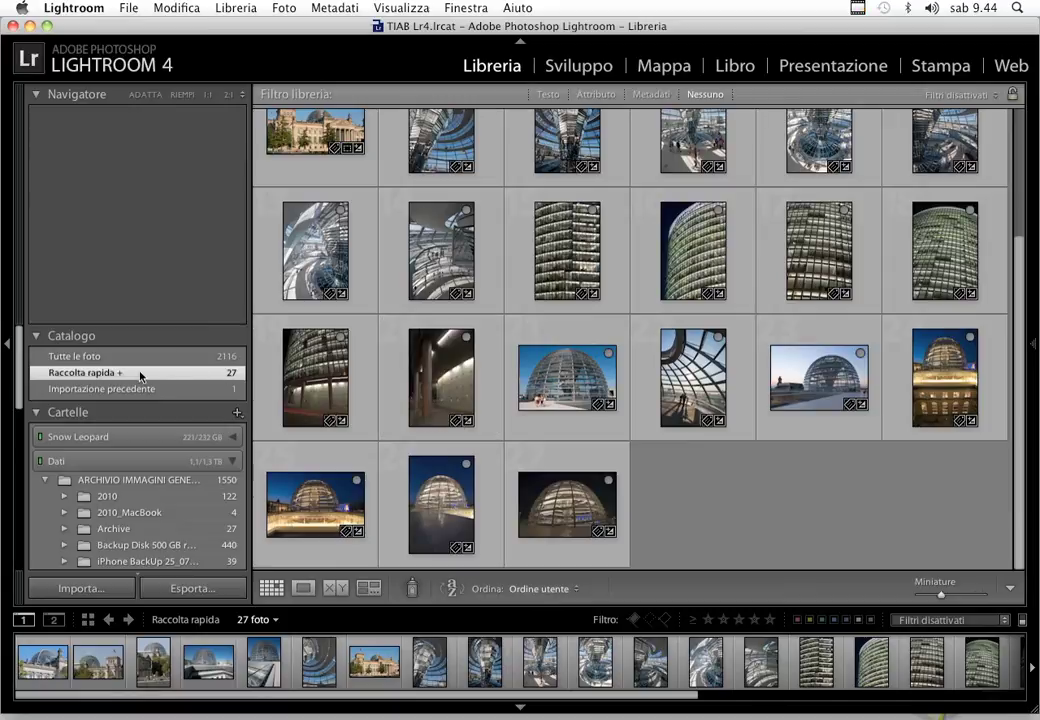
# Step: Move the Reichstag exterior photo to first place and the six tower photos after the last dome shot
pyautogui.scroll(3, 785, 471)
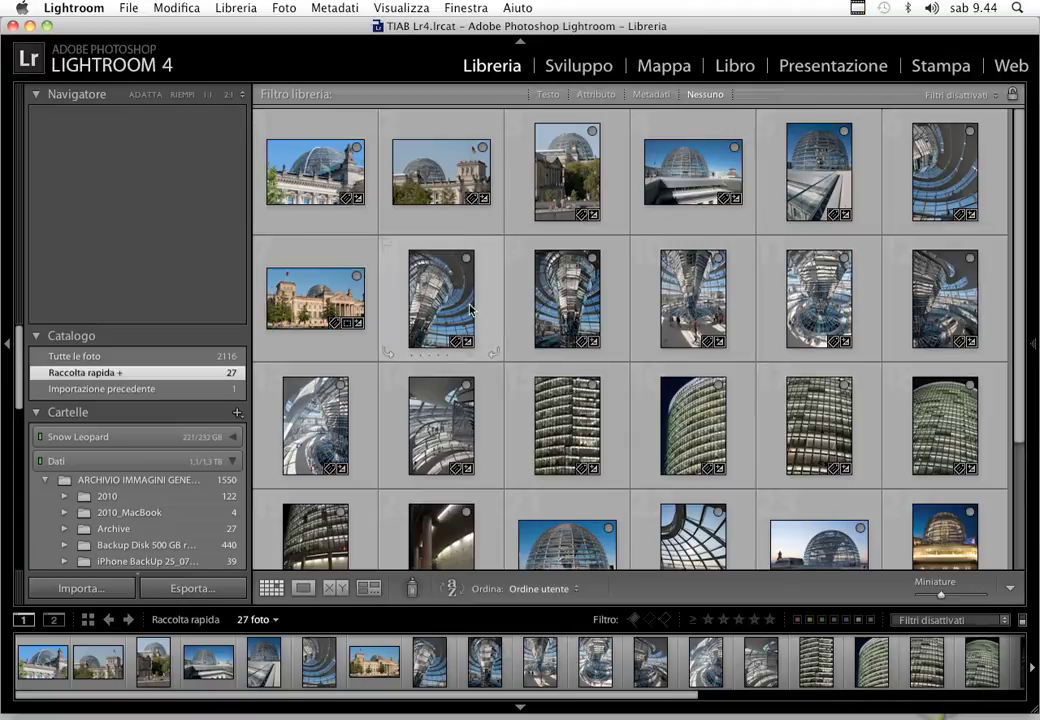
pyautogui.moveTo(315, 300); pyautogui.dragTo(262, 214)
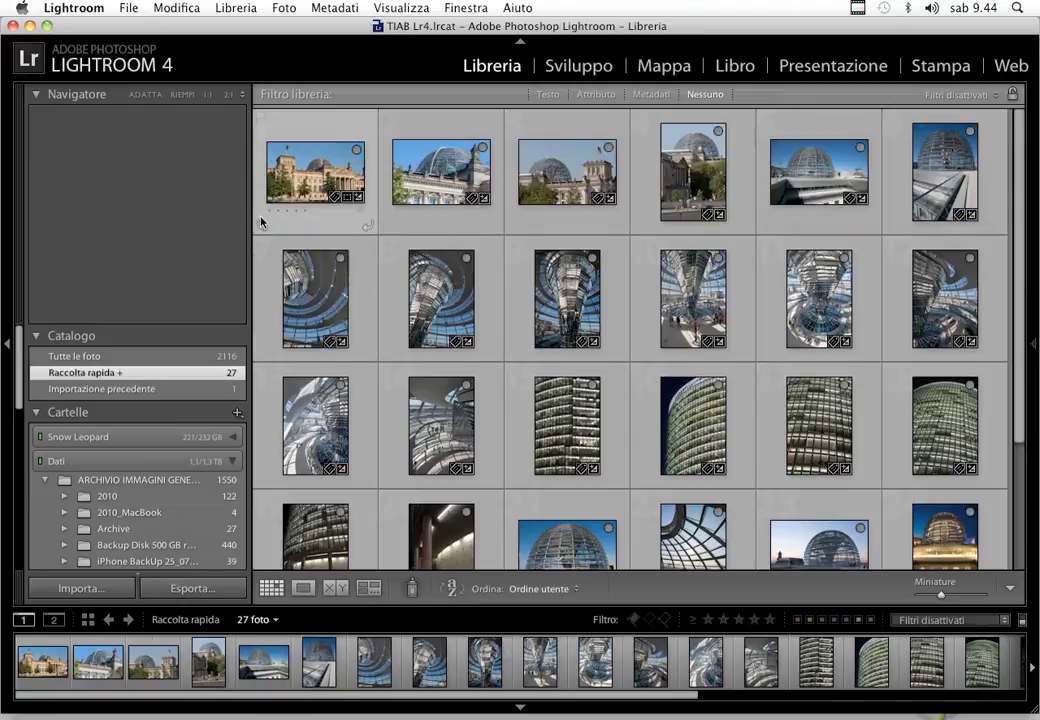
pyautogui.scroll(-2, 598, 358)
pyautogui.click(555, 340)
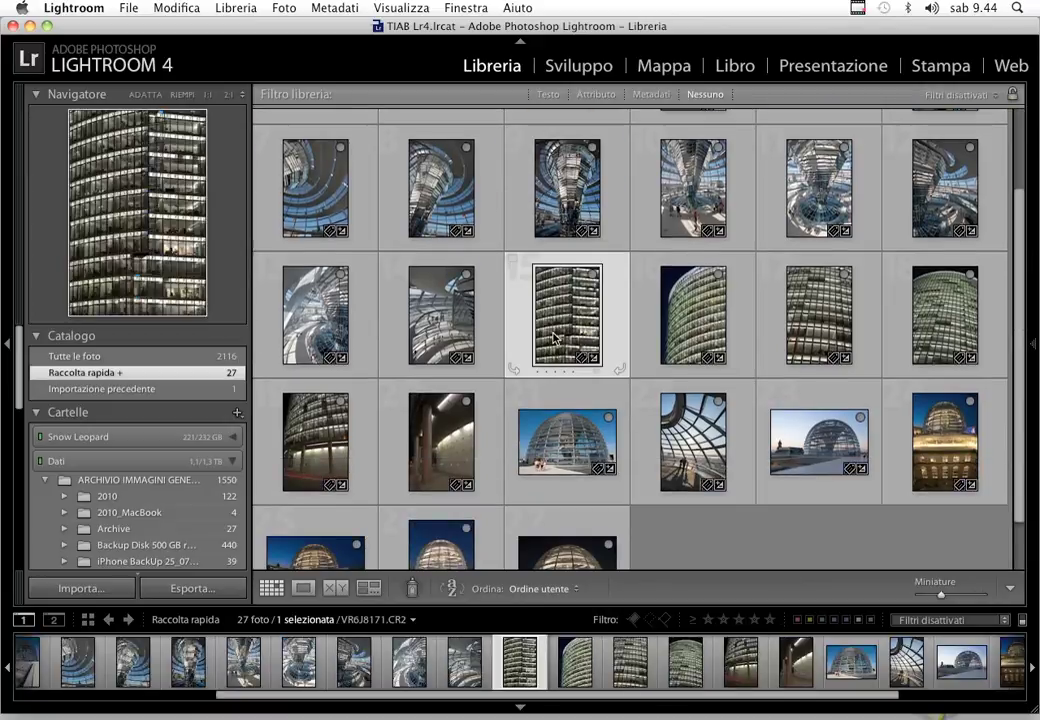
pyautogui.hotkey('shift', 'Right')
pyautogui.hotkey('shift', 'Right')
pyautogui.hotkey('shift', 'Right')
pyautogui.moveTo(562, 316); pyautogui.dragTo(627, 522)
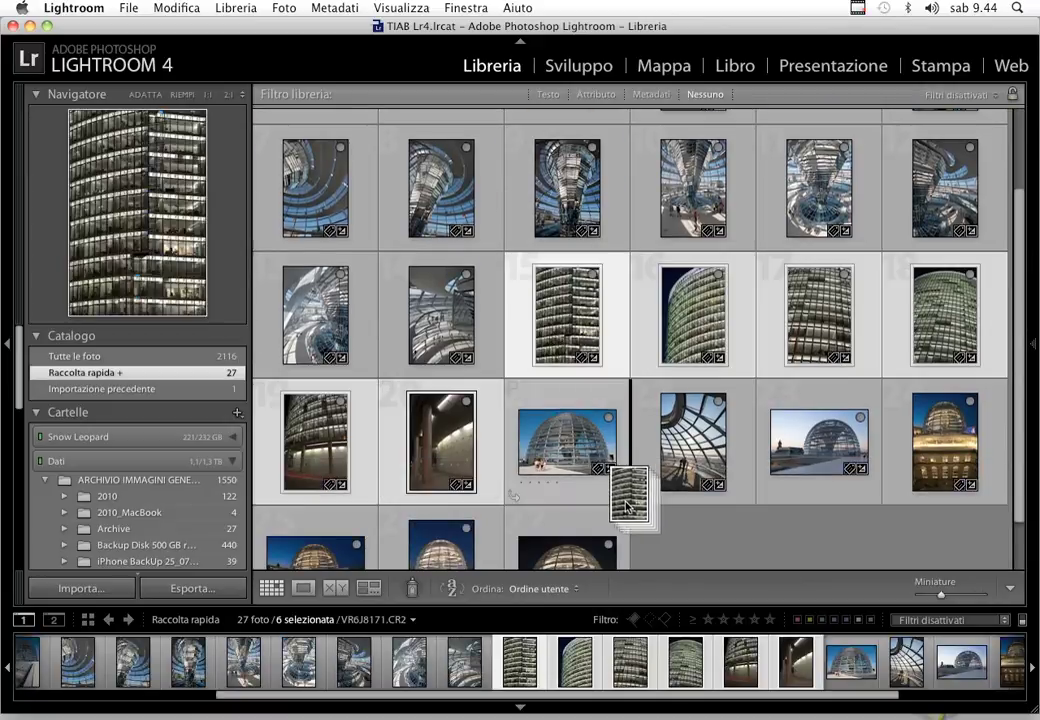
pyautogui.click(788, 528)
pyautogui.moveTo(818, 447)
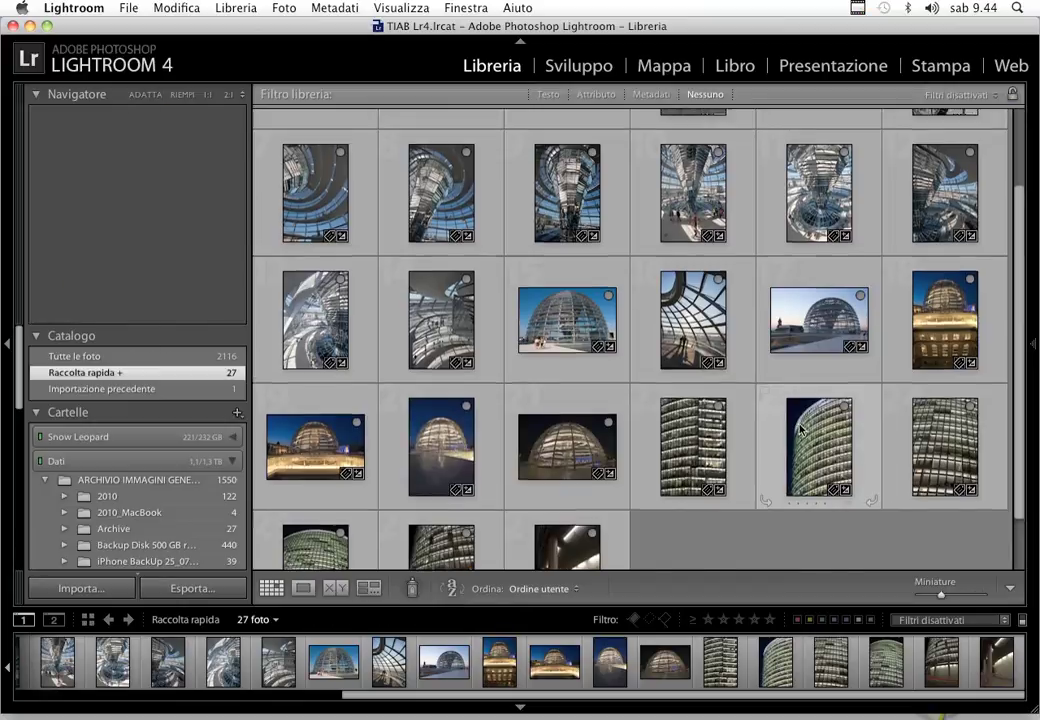
pyautogui.scroll(2, 800, 430)
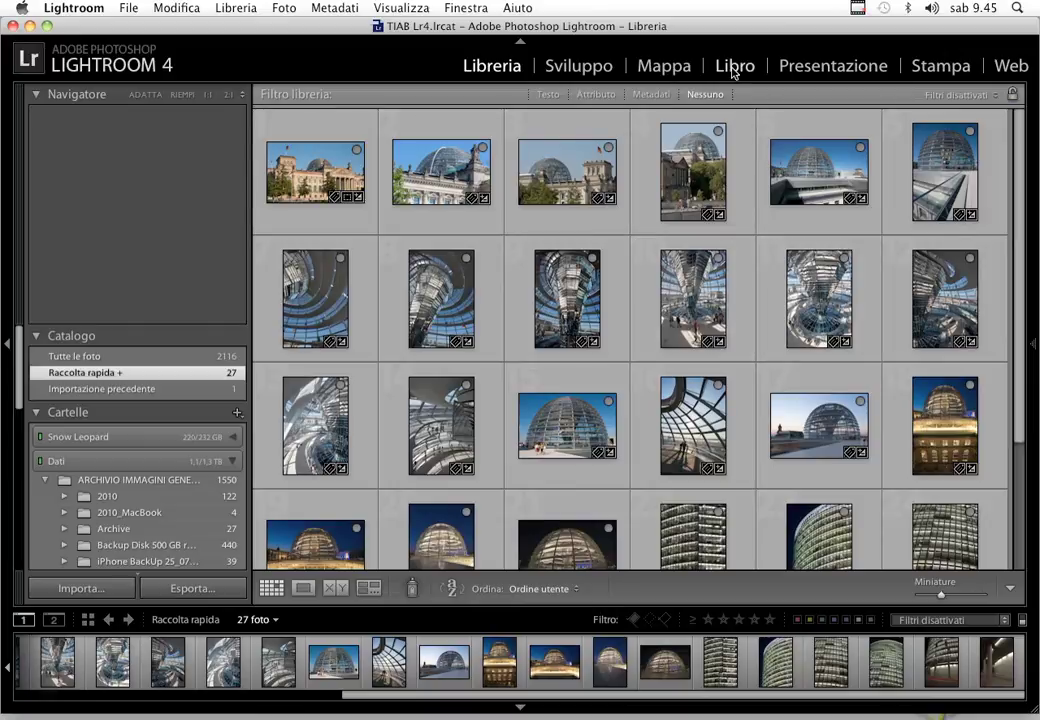
pyautogui.click(735, 67)
pyautogui.click(659, 411)
pyautogui.moveTo(233, 700)
pyautogui.mouseDown()
pyautogui.moveTo(568, 709)
pyautogui.moveTo(225, 698)
pyautogui.mouseUp()
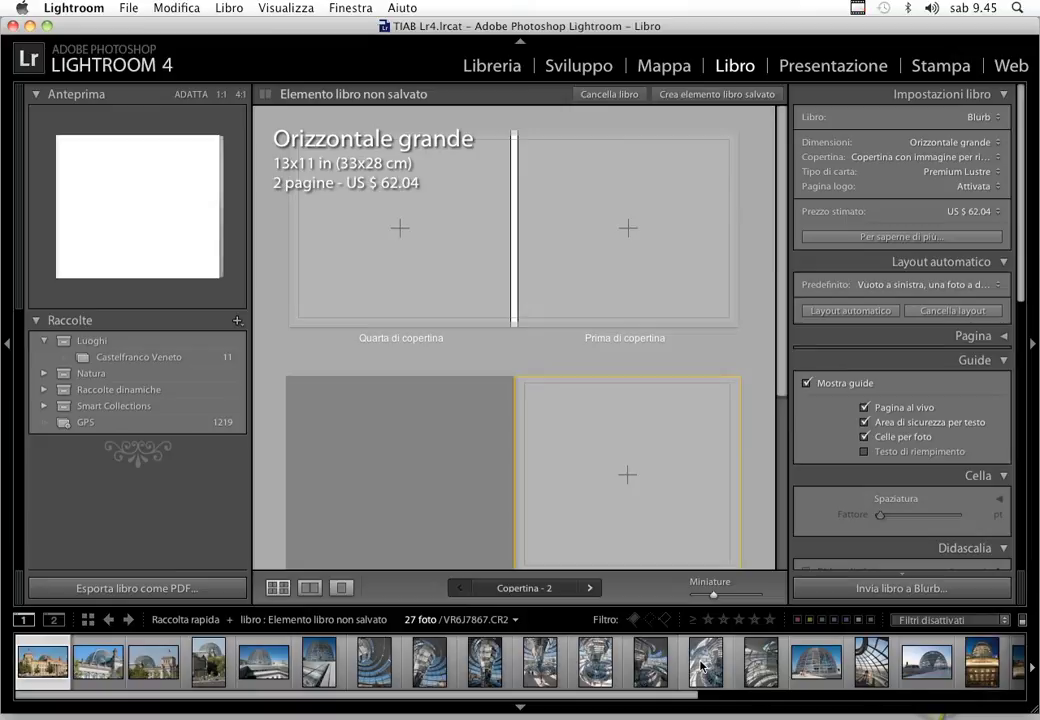
pyautogui.click(659, 228)
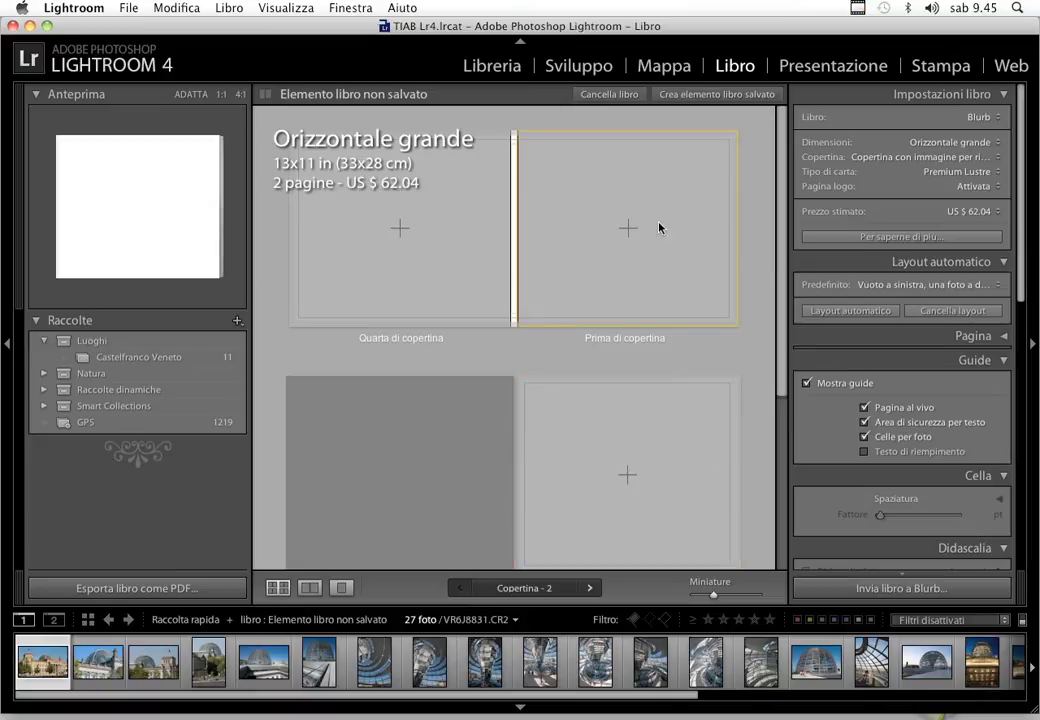
pyautogui.click(497, 68)
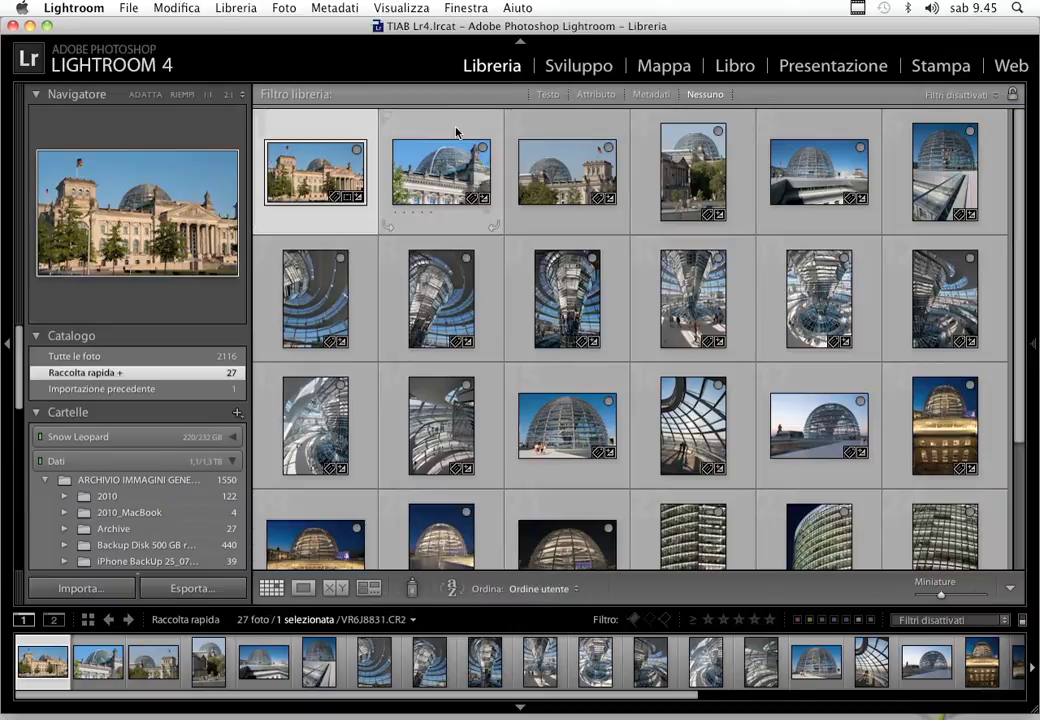
pyautogui.click(438, 178)
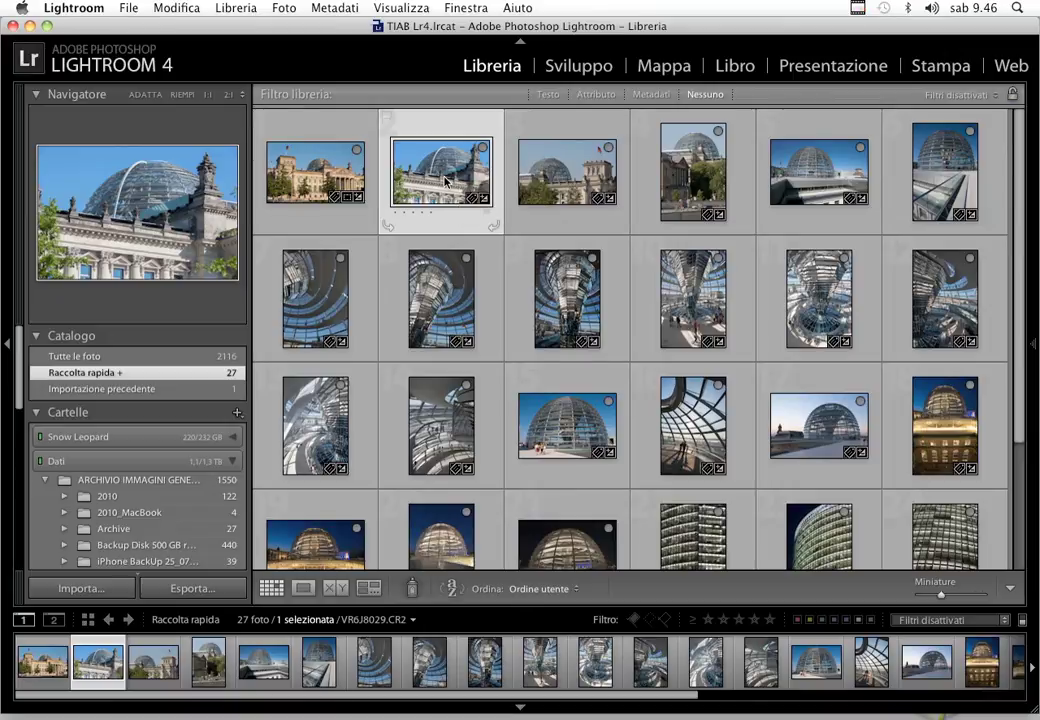
# Step: Select photos 1–21 and switch the Metadata panel to the Didascalia grande preset
pyautogui.click(296, 180)
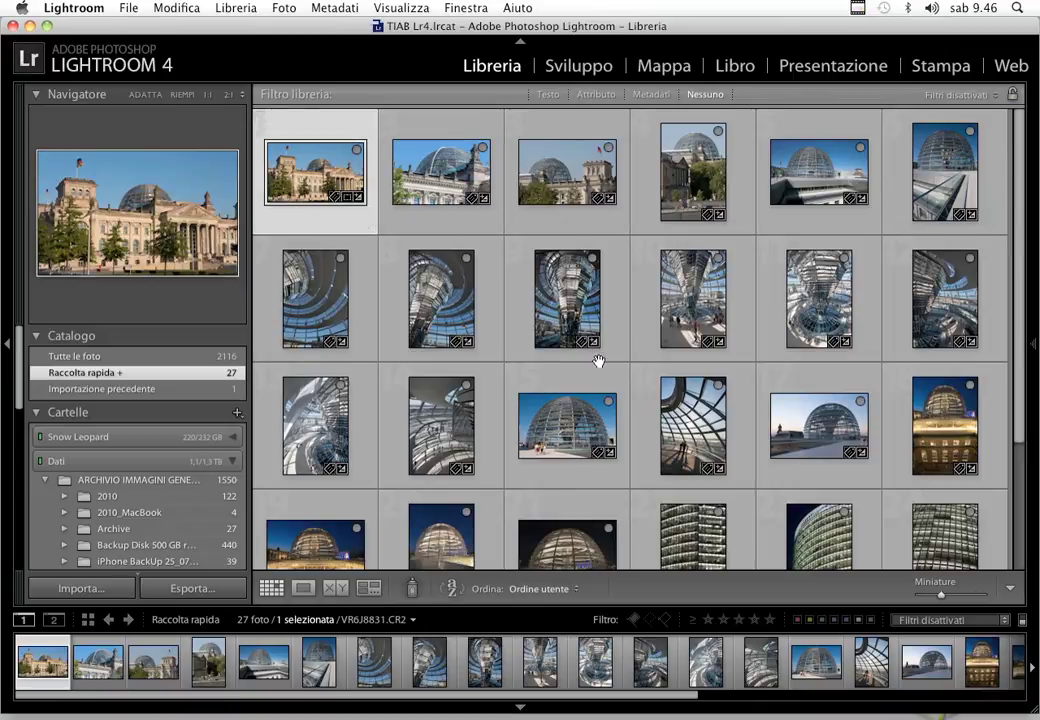
pyautogui.keyDown('shift'); pyautogui.click(580, 530); pyautogui.keyUp('shift')
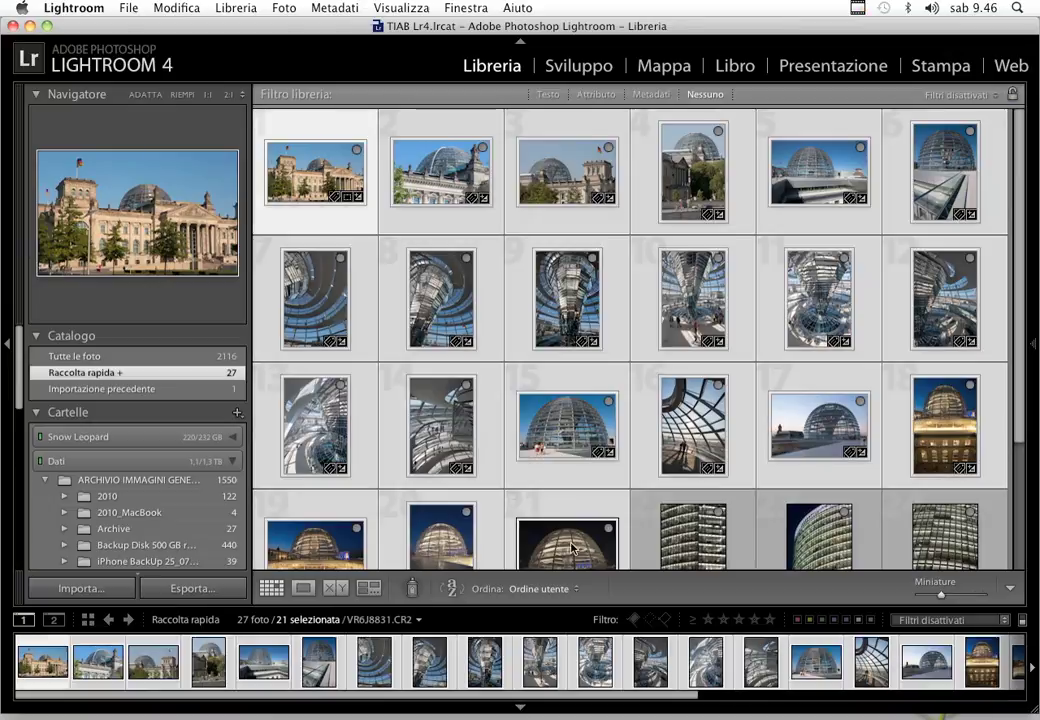
pyautogui.scroll(-3, 958, 305)
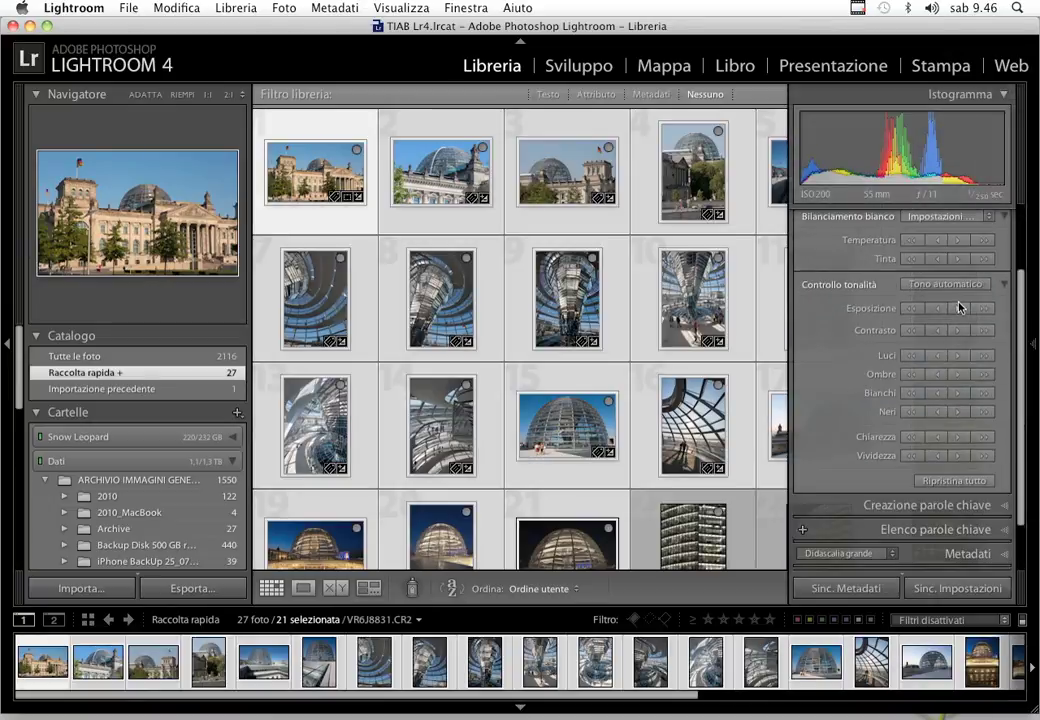
pyautogui.scroll(-2, 958, 305)
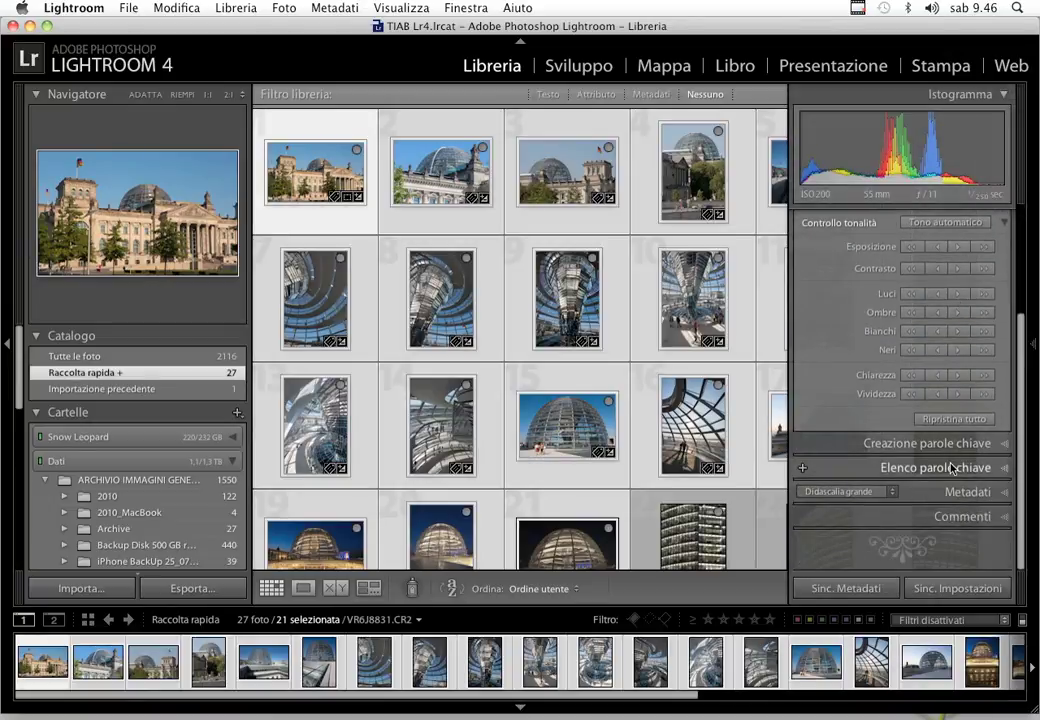
pyautogui.click(965, 492)
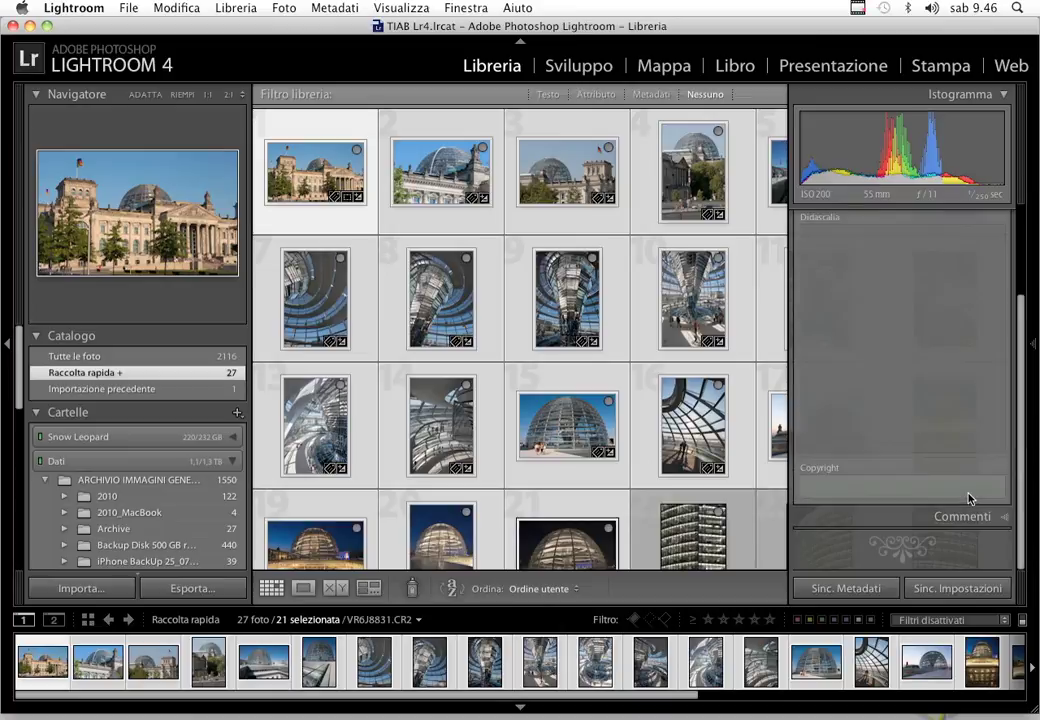
pyautogui.scroll(2, 887, 279)
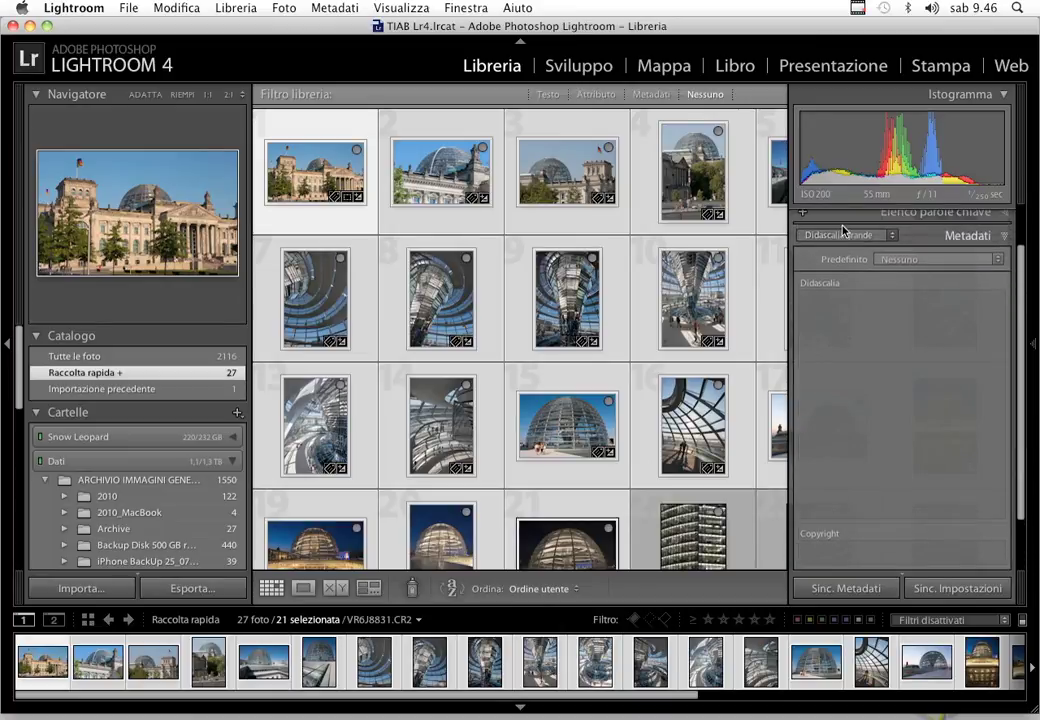
pyautogui.click(862, 236)
pyautogui.click(863, 236)
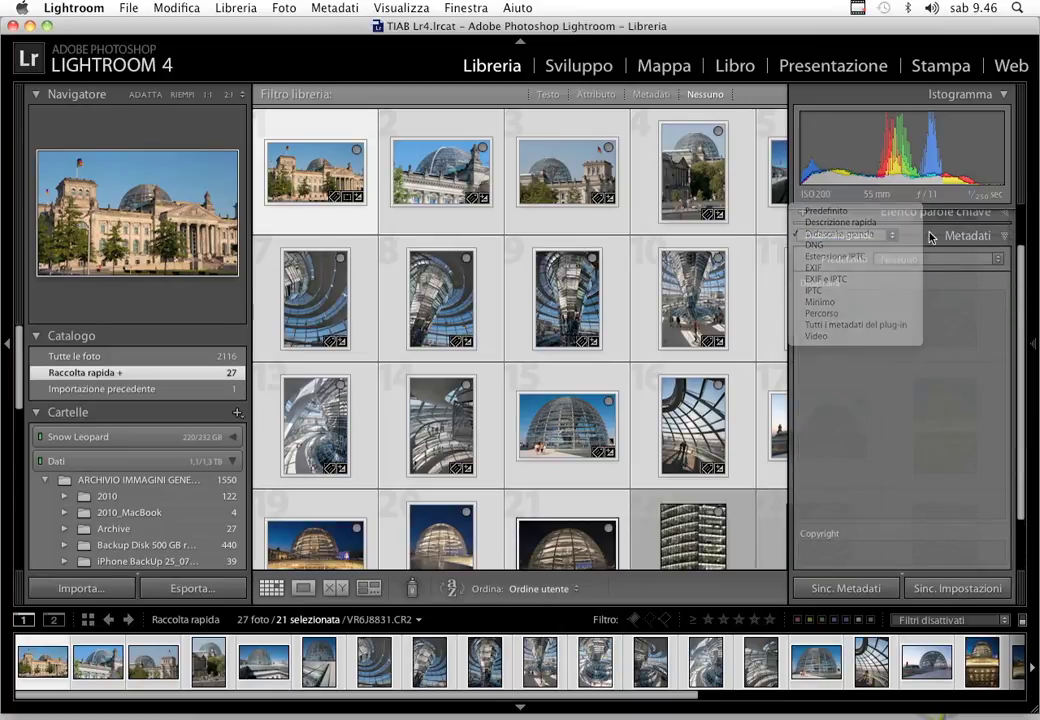
# Step: Caption the selected photos 'Parlamento Tedesco (Bundestag)'
pyautogui.write('Parlamento Tedesco (Bundestag)')
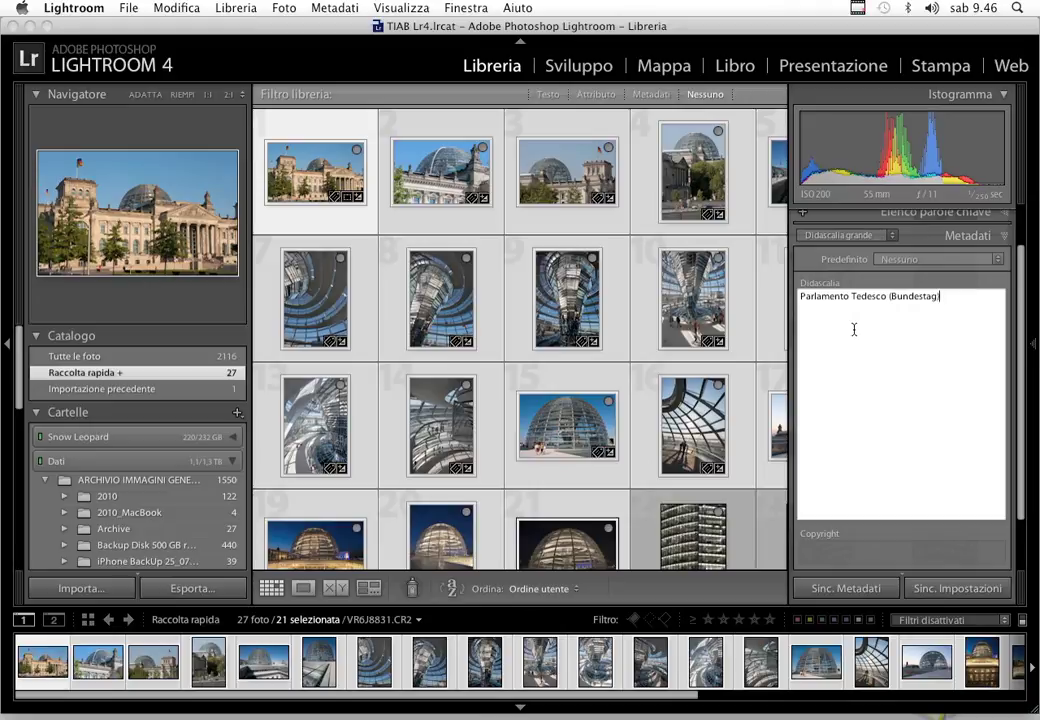
pyautogui.press('Return')
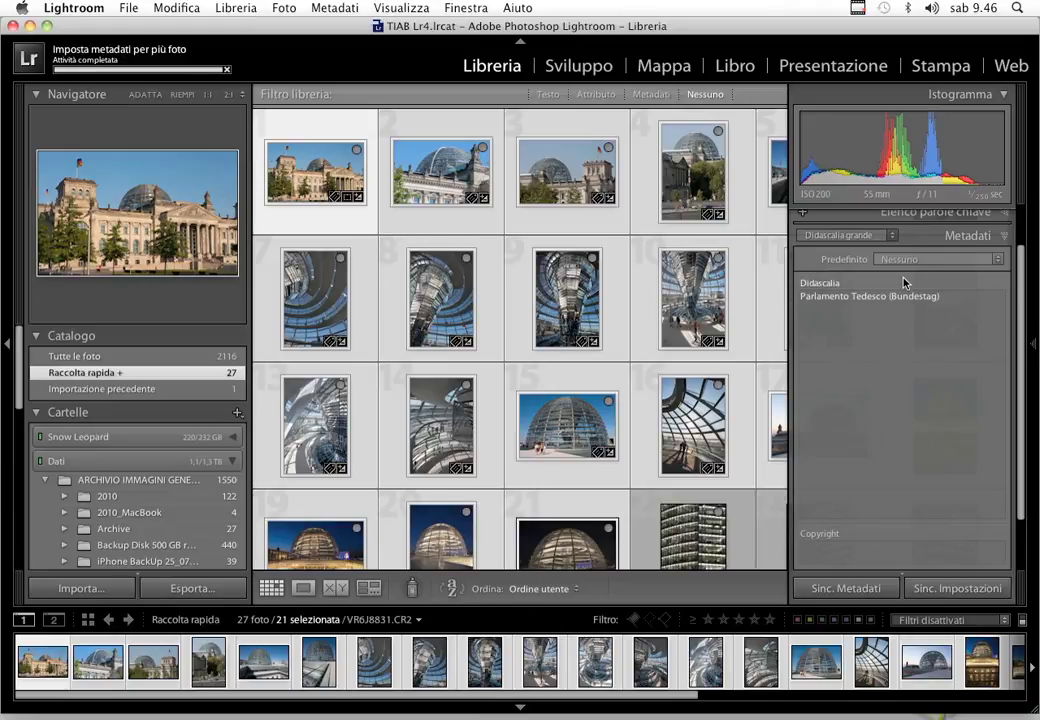
pyautogui.press('F8')
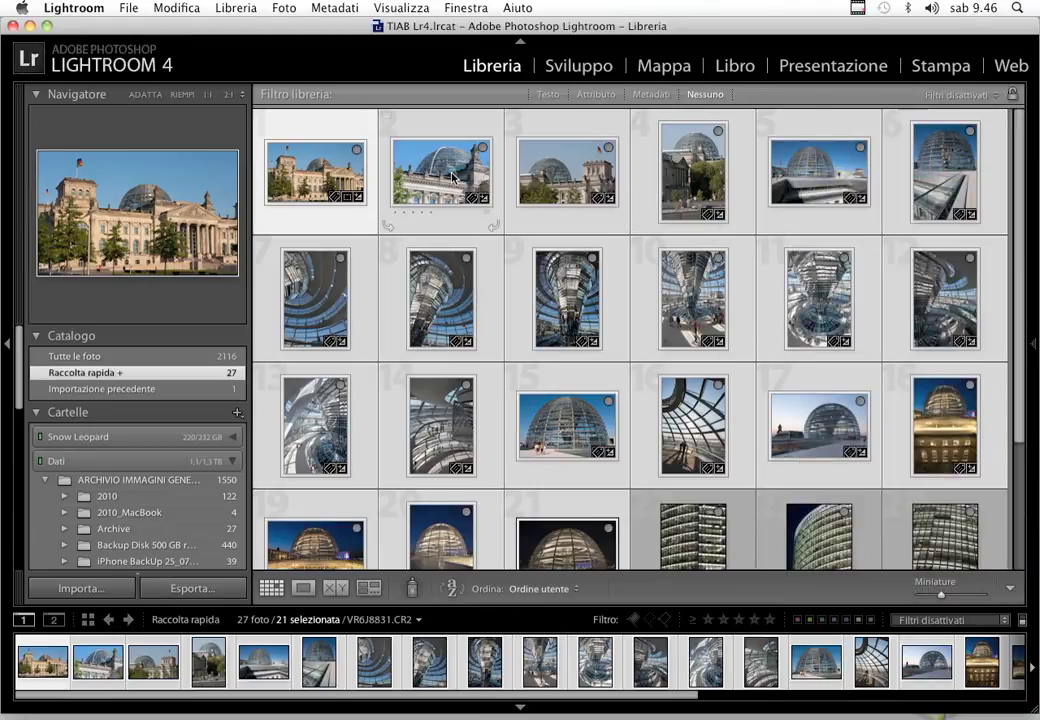
pyautogui.press('Right')
# Step: Select photos 7–14 and 16 and extend their shared caption
pyautogui.click(638, 295)
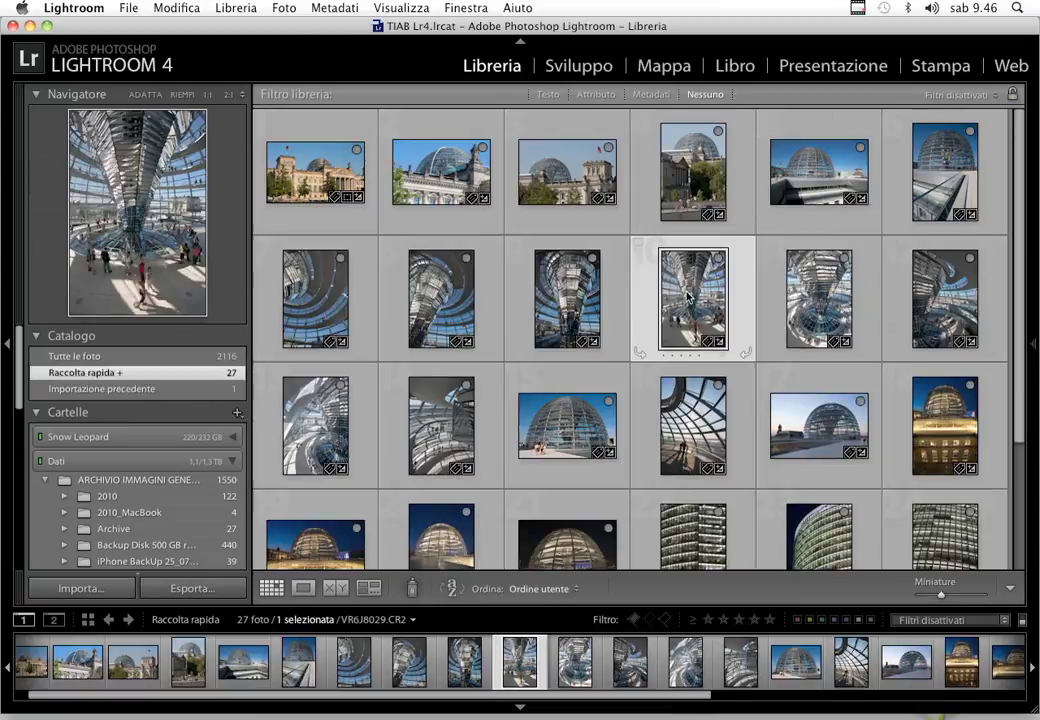
pyautogui.click(315, 300)
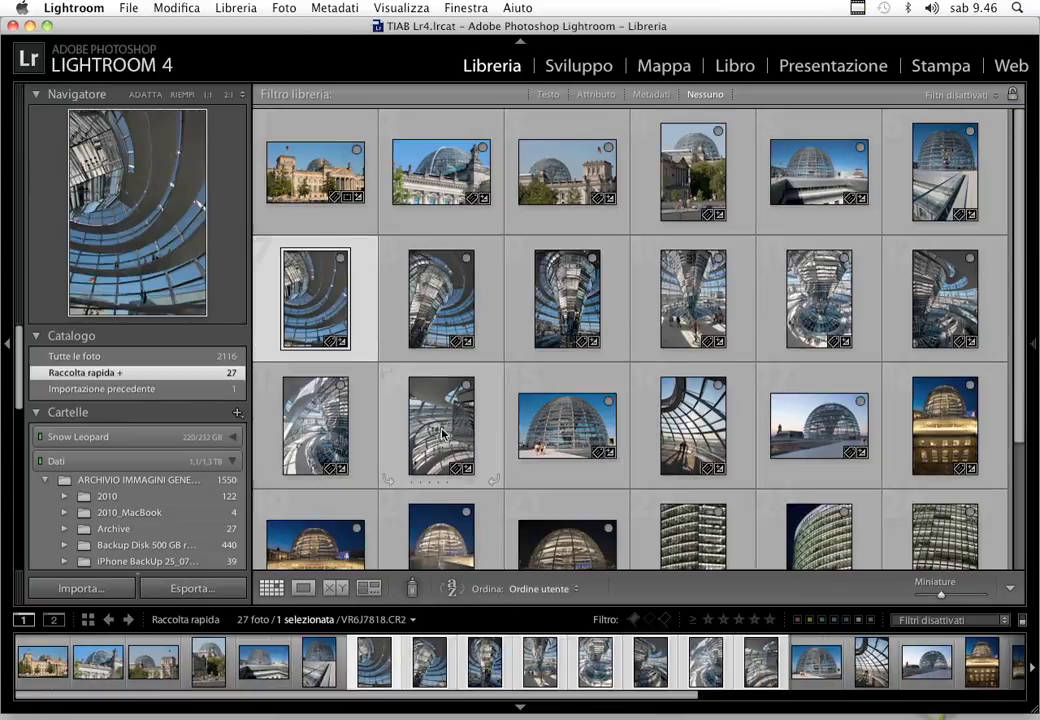
pyautogui.keyDown('shift'); pyautogui.click(441, 425); pyautogui.keyUp('shift')
pyautogui.keyDown('super'); pyautogui.click(692, 425); pyautogui.keyUp('super')
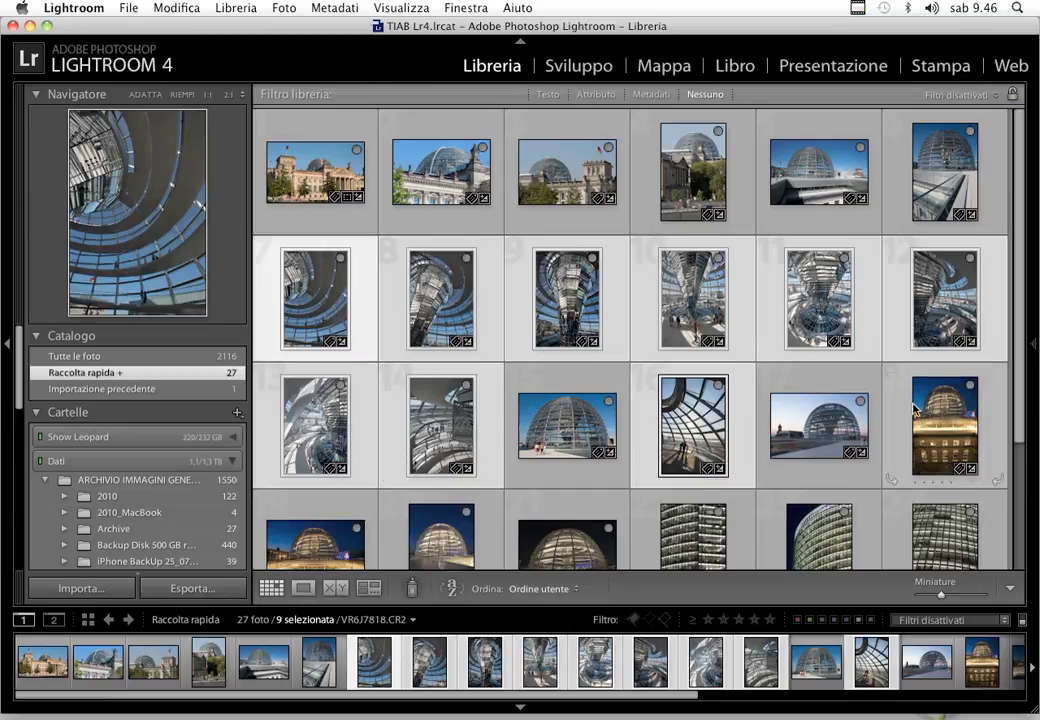
pyautogui.click(959, 305)
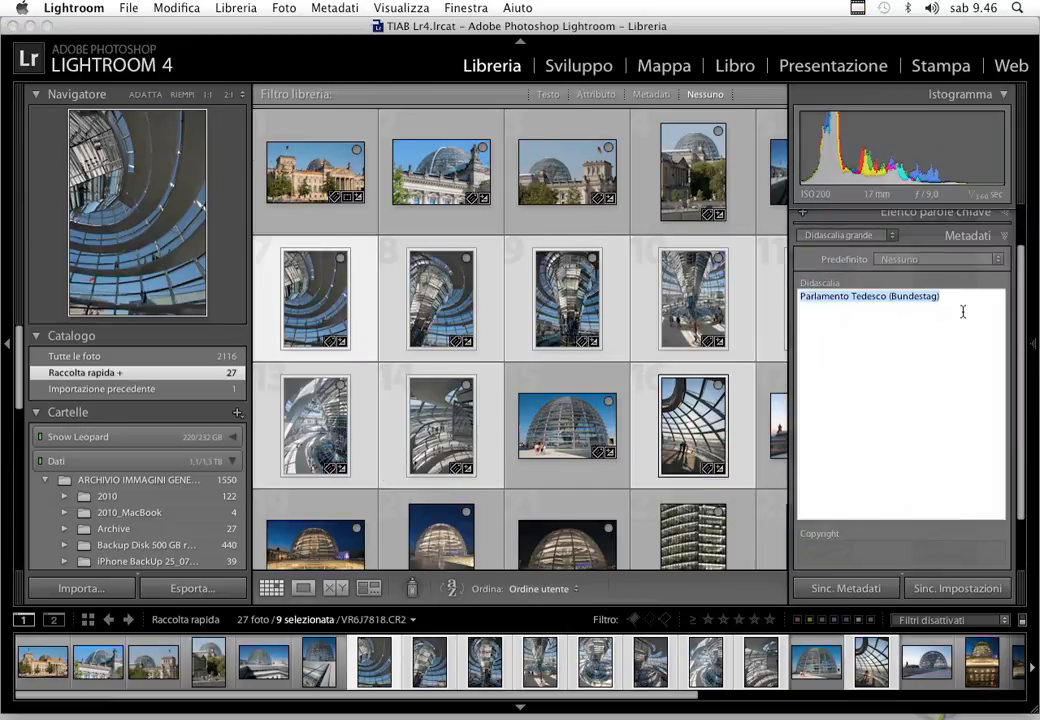
pyautogui.write(', interno cupola')
pyautogui.press('Return')
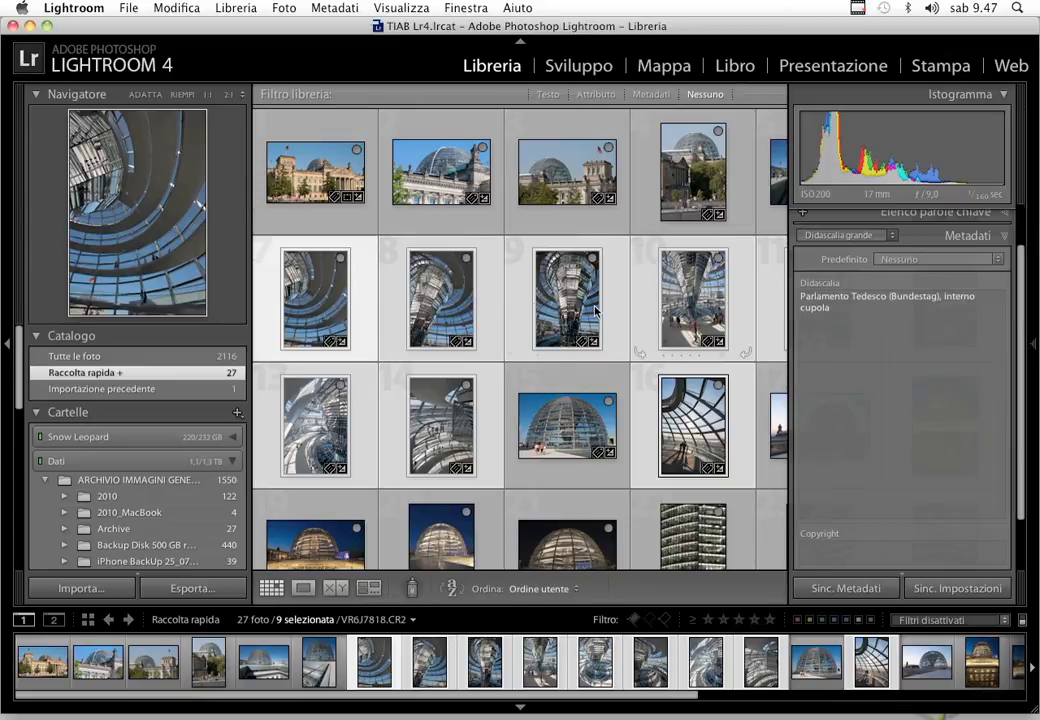
# Step: Select photos 2–6, 15 and 17 and append ', cupola' to their caption
pyautogui.click(560, 432)
pyautogui.keyDown('super'); pyautogui.click(818, 424); pyautogui.keyUp('super')
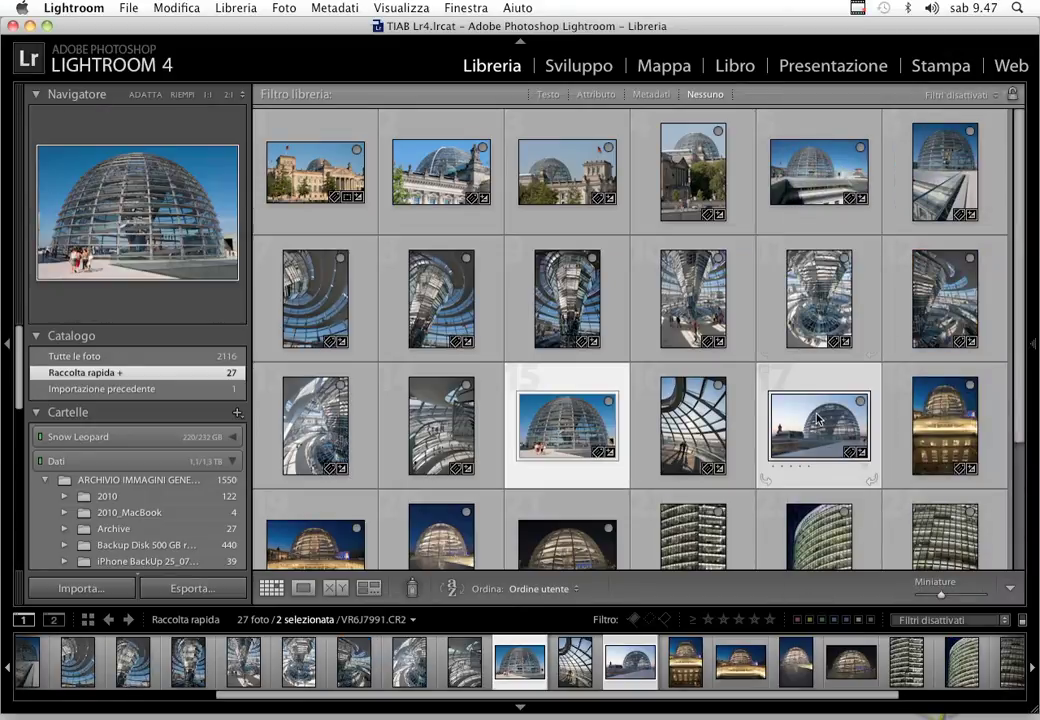
pyautogui.keyDown('super'); pyautogui.click(818, 172); pyautogui.keyUp('super')
pyautogui.keyDown('super'); pyautogui.click(693, 172); pyautogui.keyUp('super')
pyautogui.keyDown('super'); pyautogui.click(567, 172); pyautogui.keyUp('super')
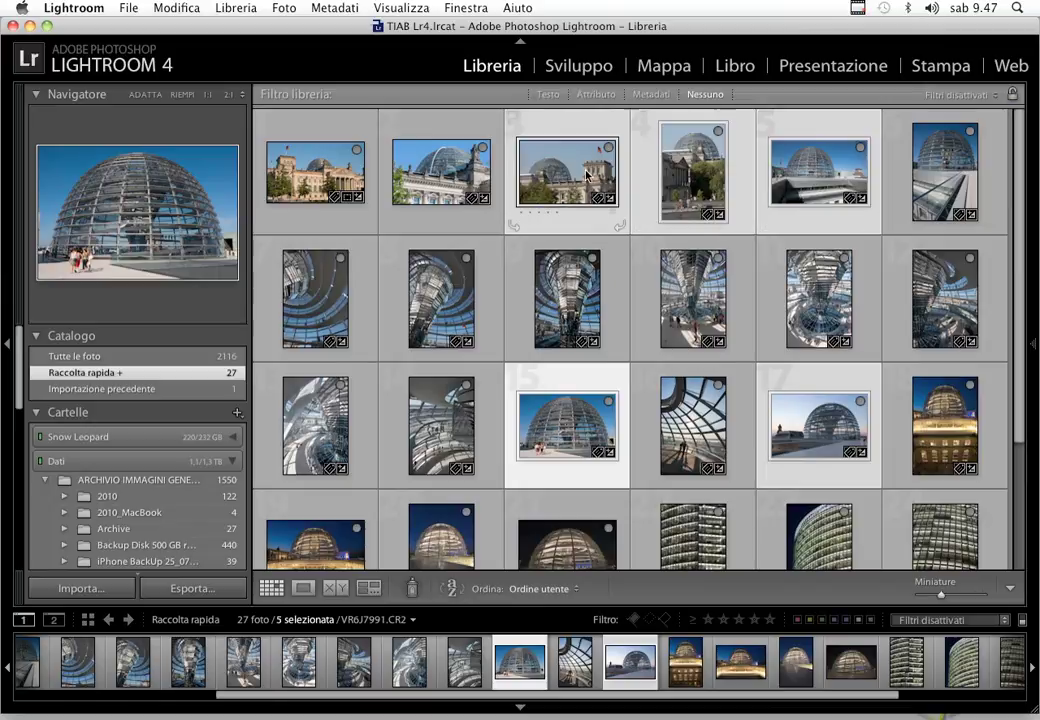
pyautogui.keyDown('super'); pyautogui.click(441, 172); pyautogui.keyUp('super')
pyautogui.keyDown('super'); pyautogui.click(945, 172); pyautogui.keyUp('super')
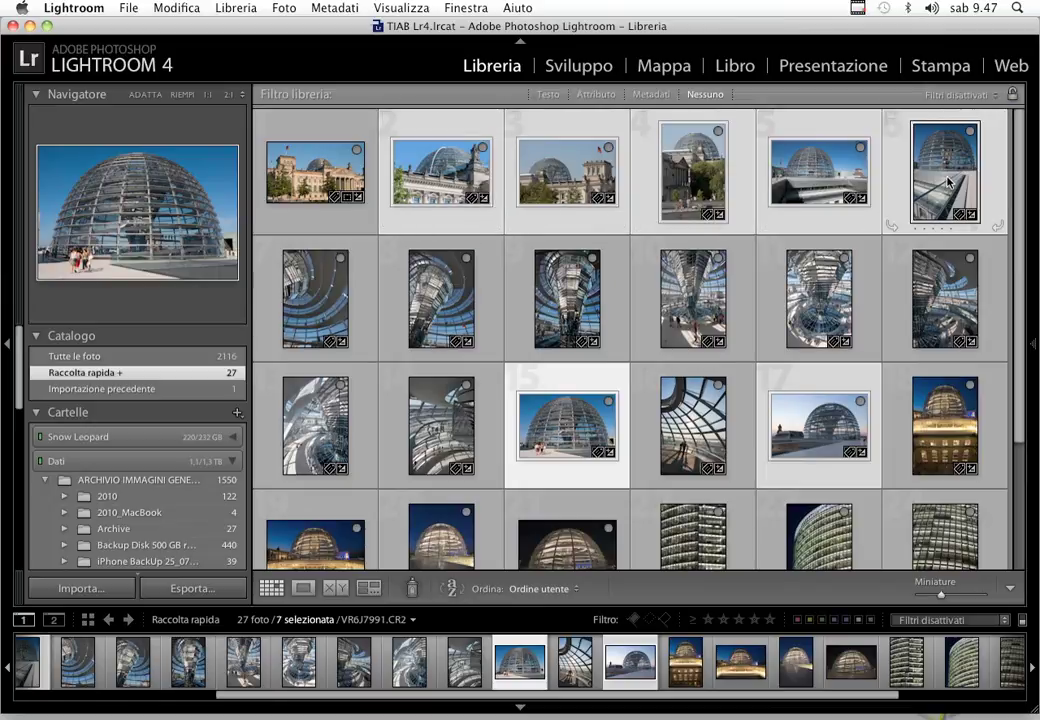
pyautogui.scroll(-3, 840, 395)
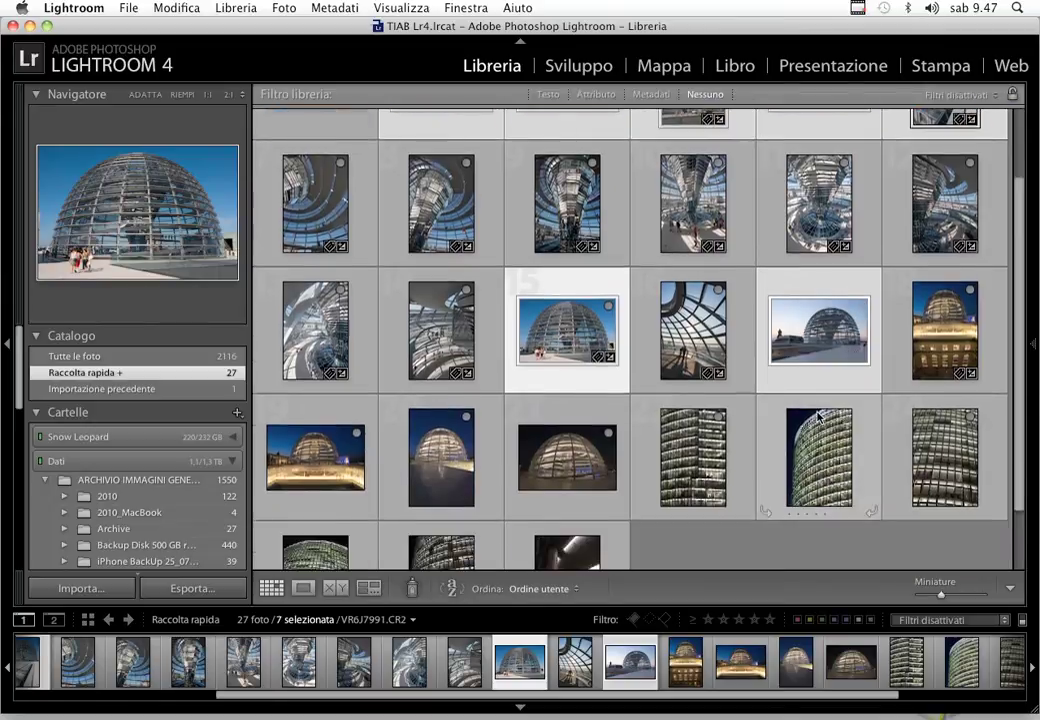
pyautogui.click(965, 302)
pyautogui.write(', cupola')
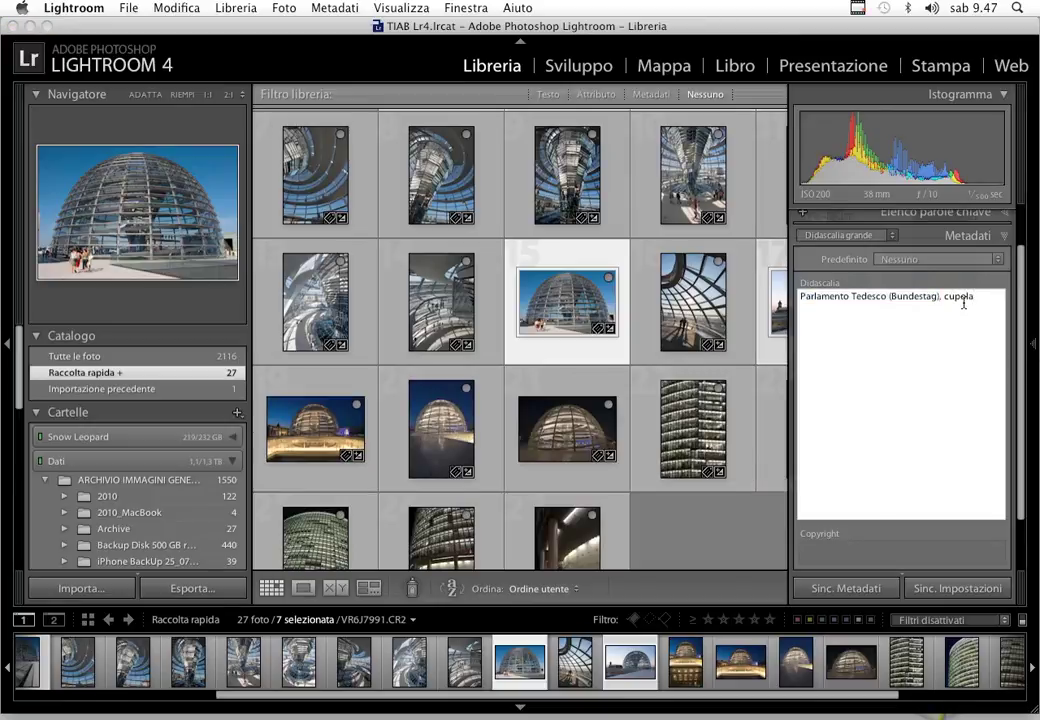
# Step: Caption the four night dome photos 'Parlamento Tedesco (Bundestag), cupola in notturna'
pyautogui.click(945, 302)
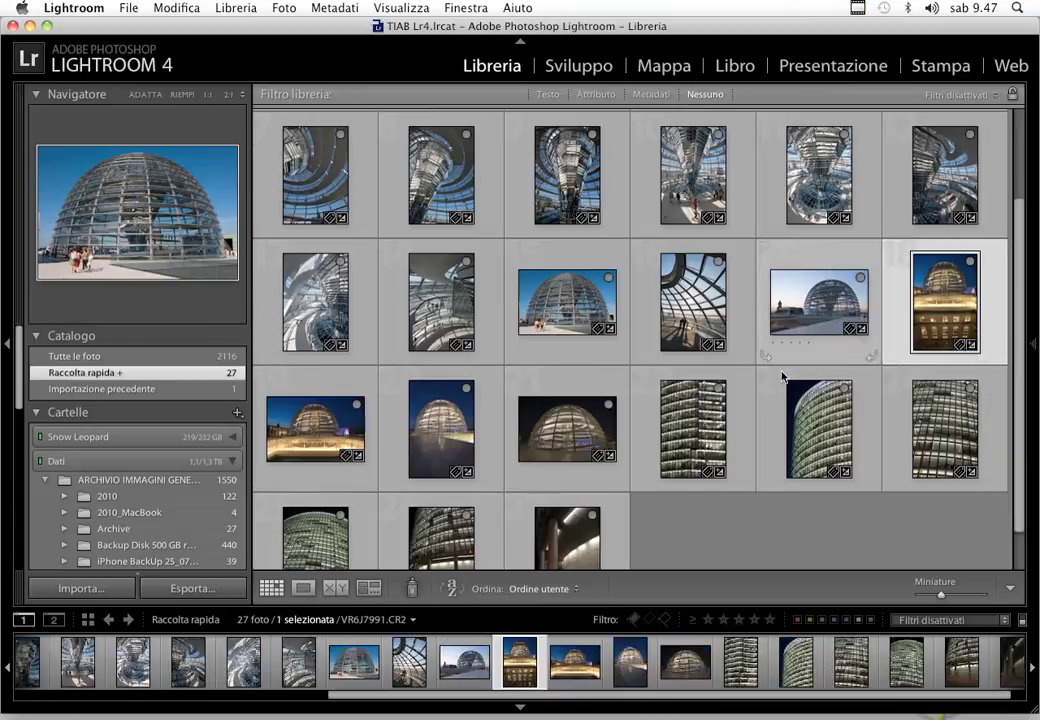
pyautogui.keyDown('super'); pyautogui.click(315, 428); pyautogui.keyUp('super')
pyautogui.keyDown('super'); pyautogui.click(441, 428); pyautogui.keyUp('super')
pyautogui.keyDown('super'); pyautogui.click(567, 428); pyautogui.keyUp('super')
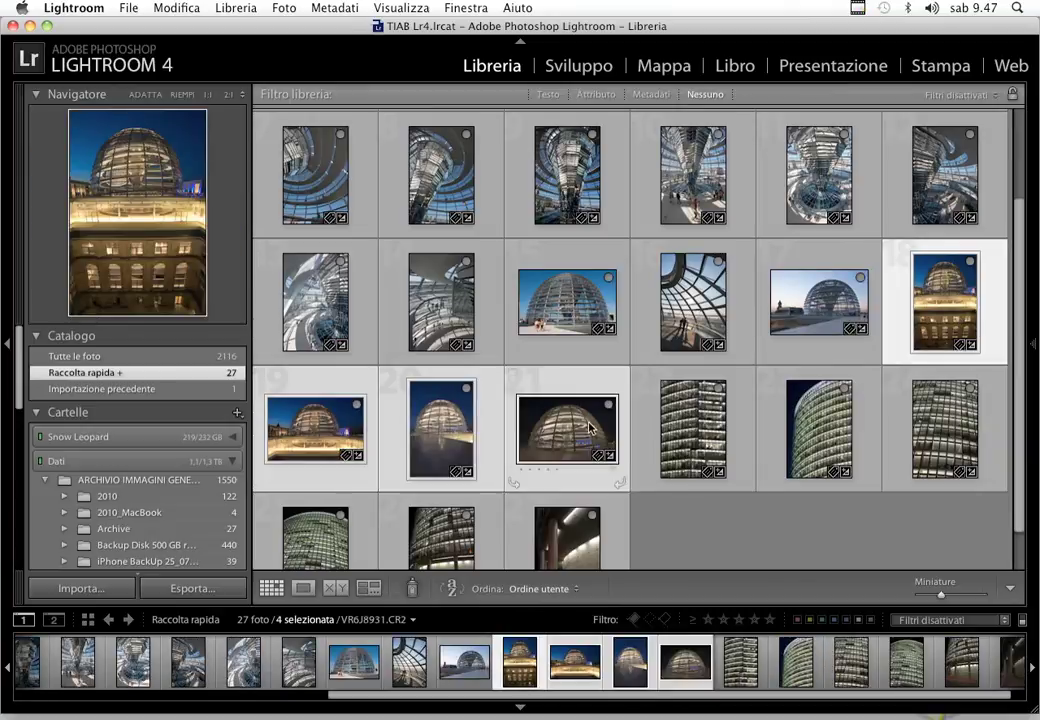
pyautogui.click(968, 300)
pyautogui.click(972, 307)
pyautogui.write('cupola in n')
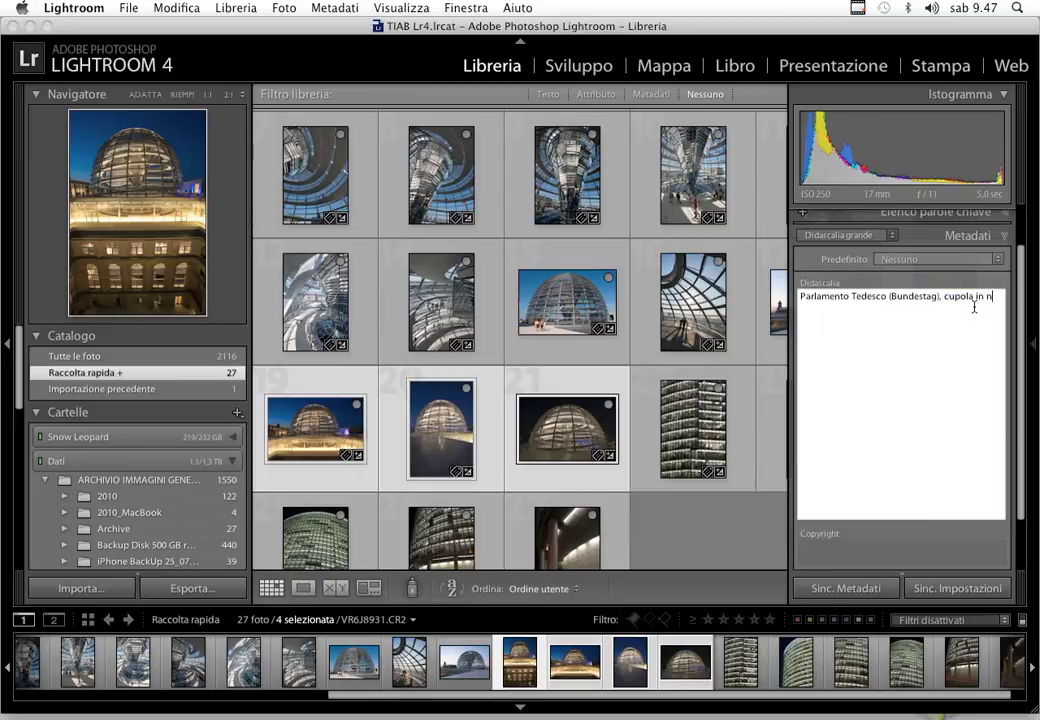
pyautogui.write('otturna')
pyautogui.press('Return')
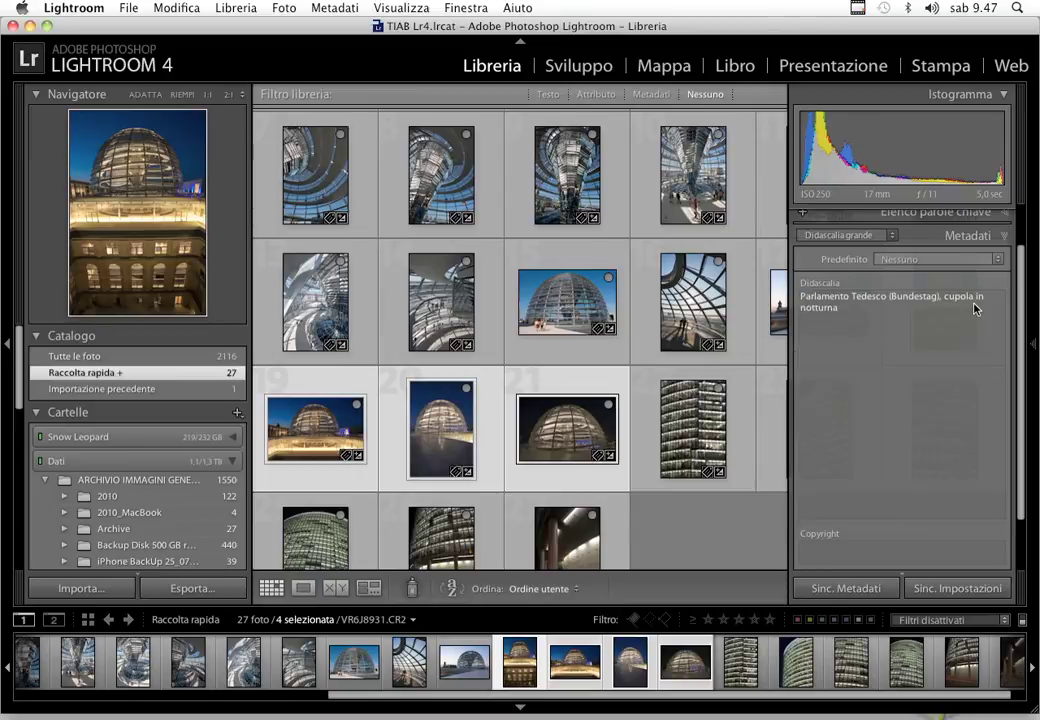
# Step: Caption the six tower photos 'BahnTower, Berlino', then clear the selection
pyautogui.click(700, 425)
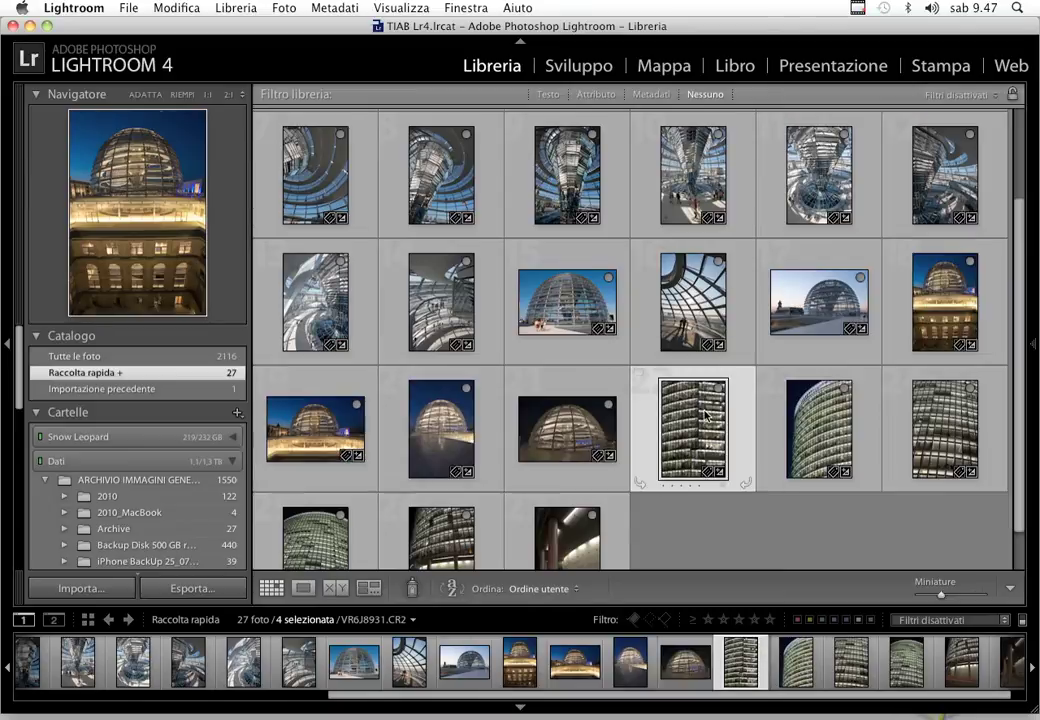
pyautogui.scroll(-1, 705, 413)
pyautogui.keyDown('shift'); pyautogui.click(615, 500); pyautogui.keyUp('shift')
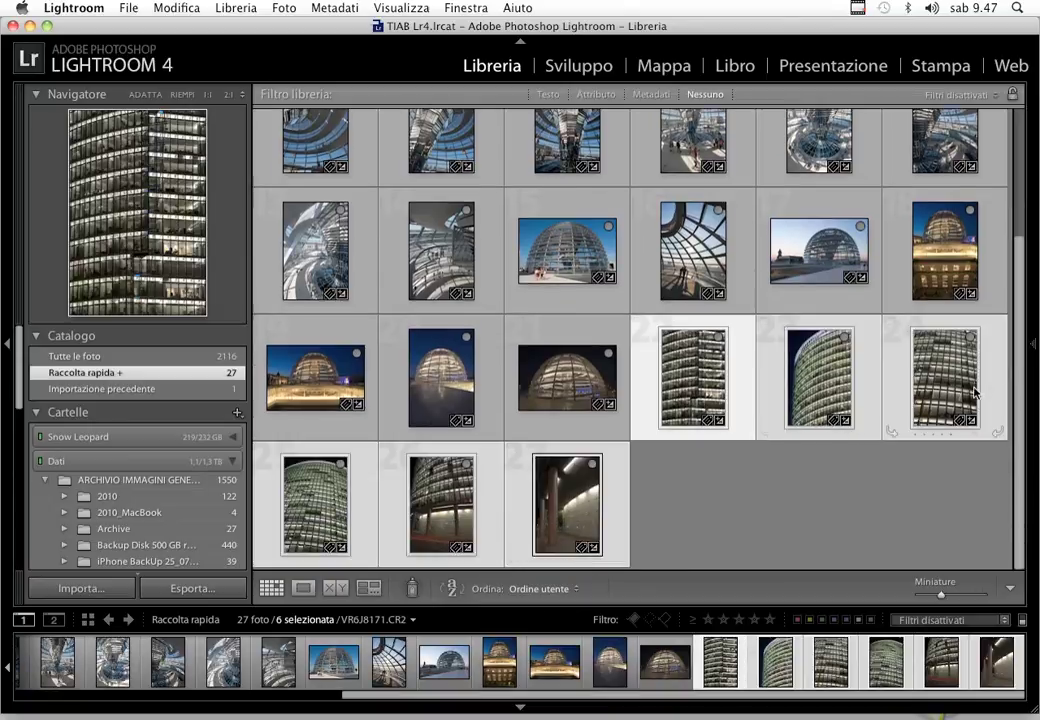
pyautogui.click(903, 337)
pyautogui.write('BahnT')
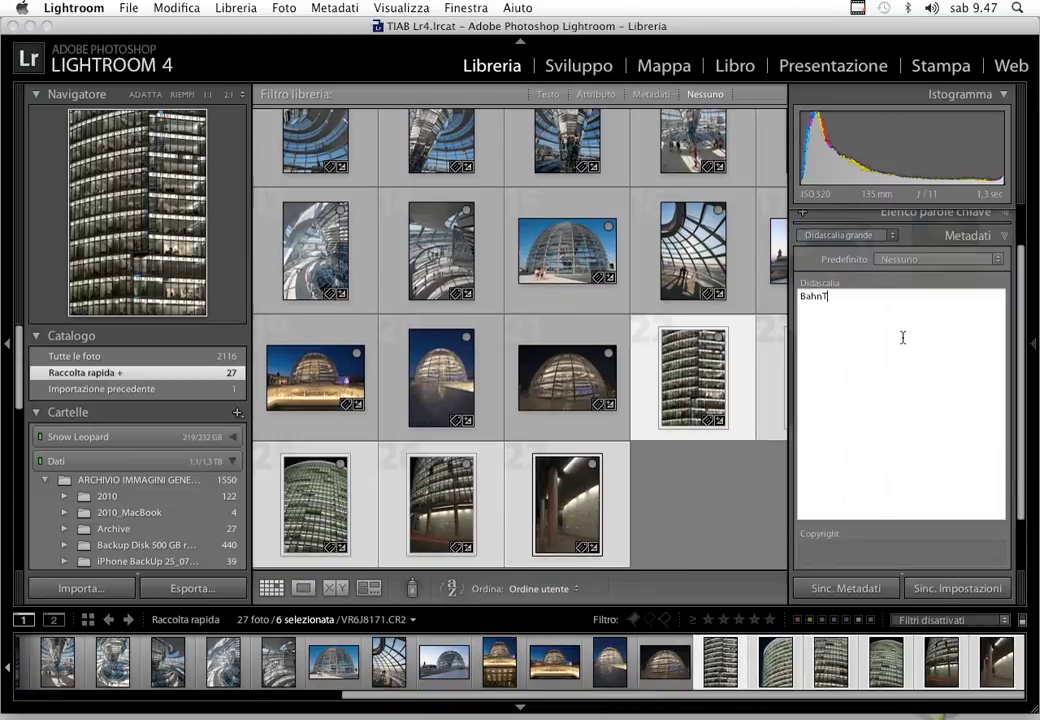
pyautogui.write('ower, Berlino')
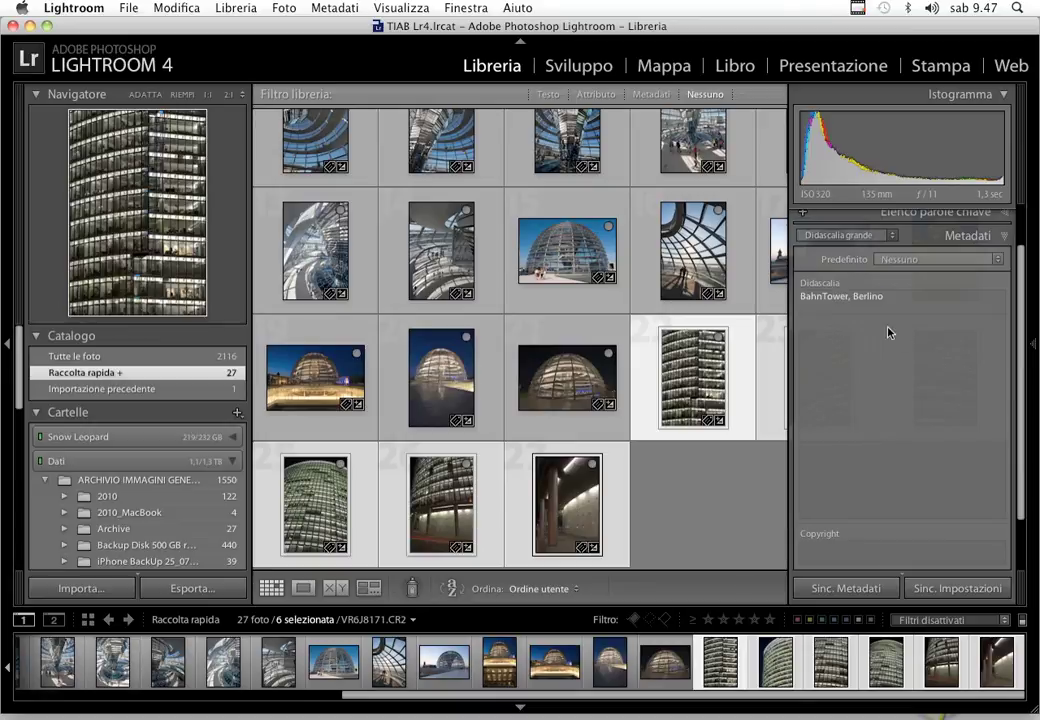
pyautogui.click(764, 488)
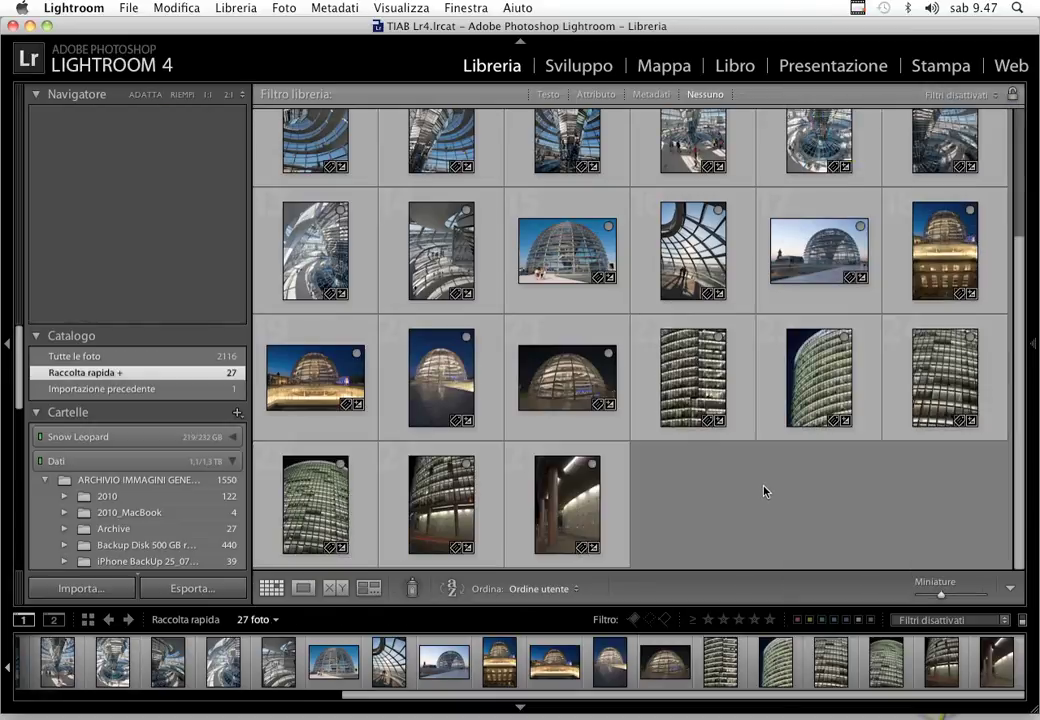
# Step: In the Book module, set the default photo zoom to Ingrandisci per adattare in Book Preferences
pyautogui.click(735, 67)
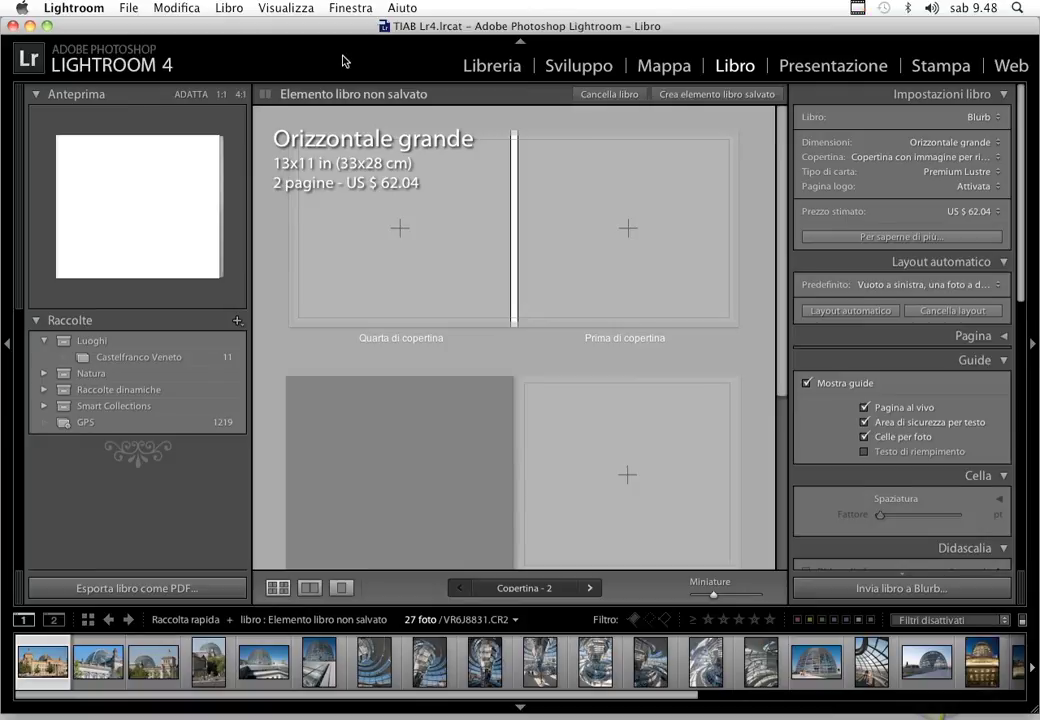
pyautogui.click(229, 8)
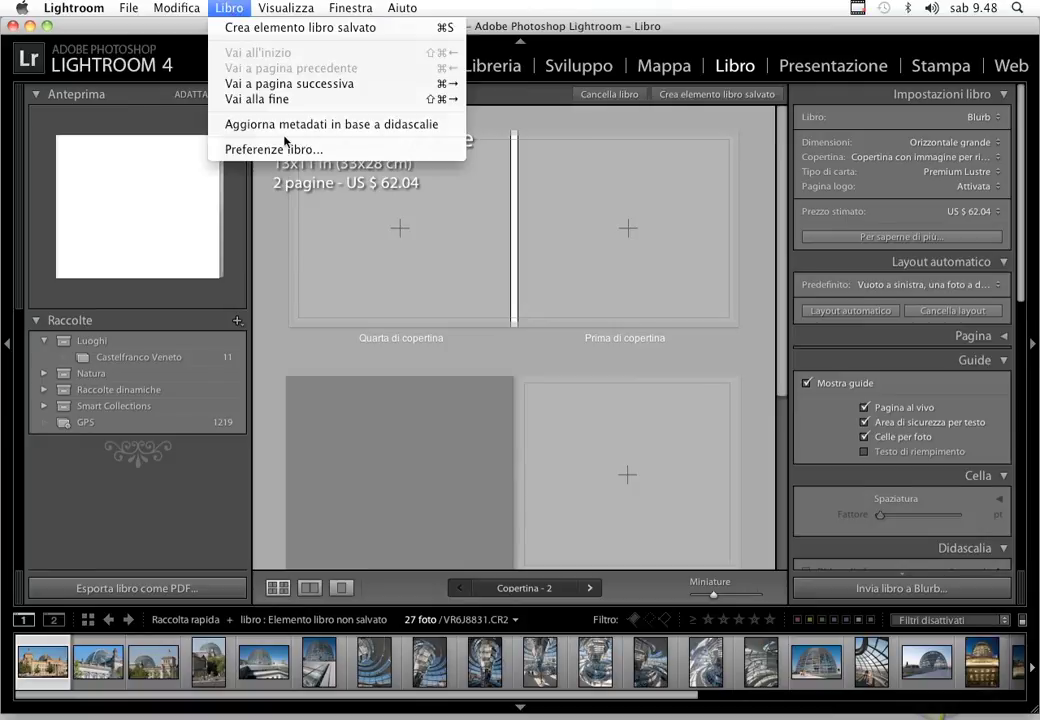
pyautogui.click(342, 150)
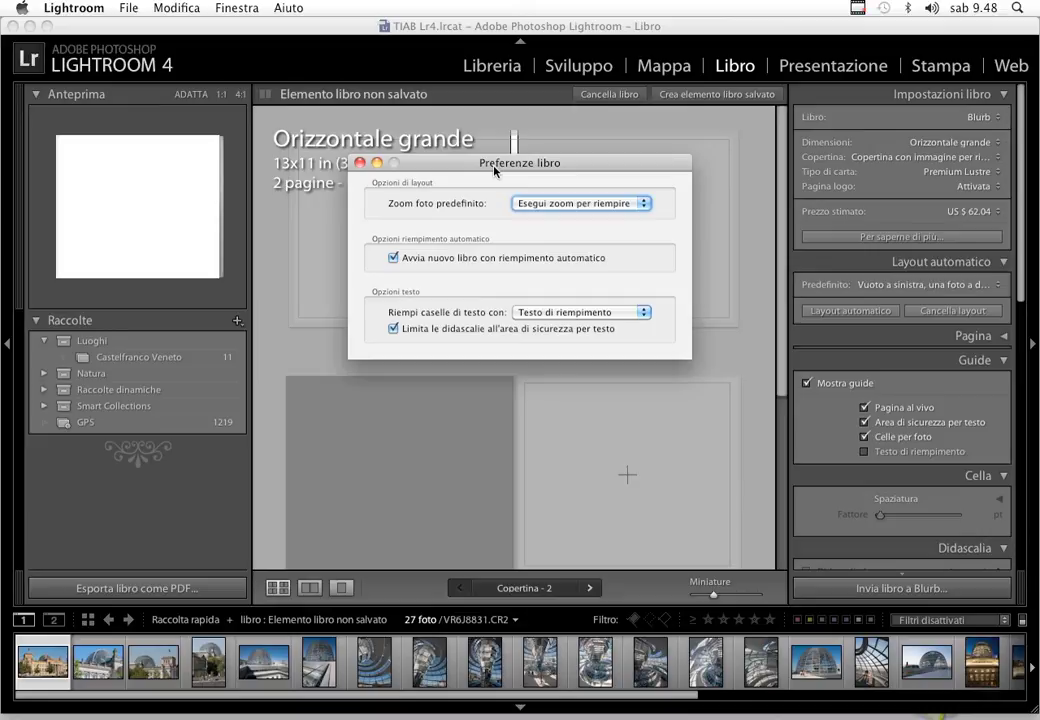
pyautogui.click(528, 205)
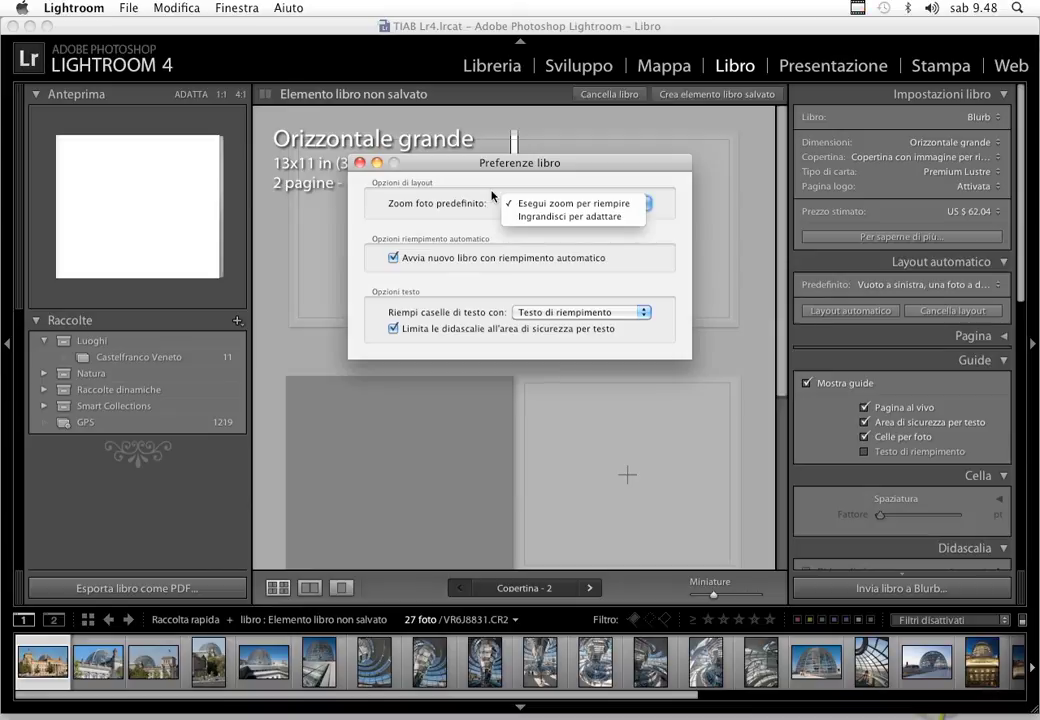
pyautogui.click(544, 217)
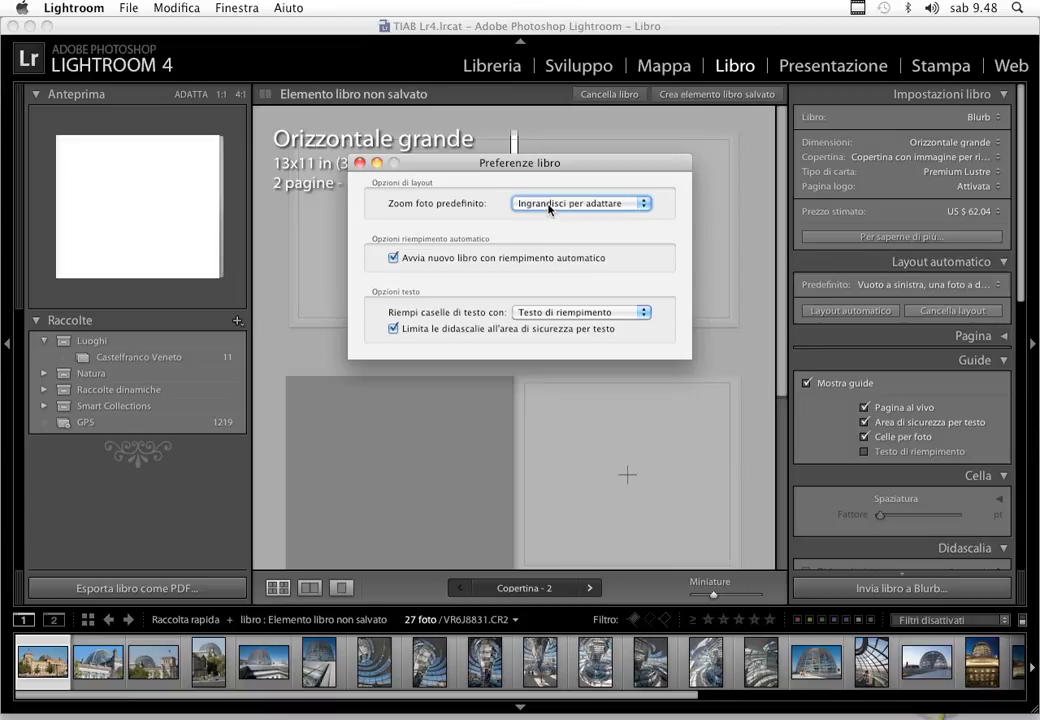
# Step: Set text boxes to fill with Metadati didascalia and close Book Preferences
pyautogui.click(592, 312)
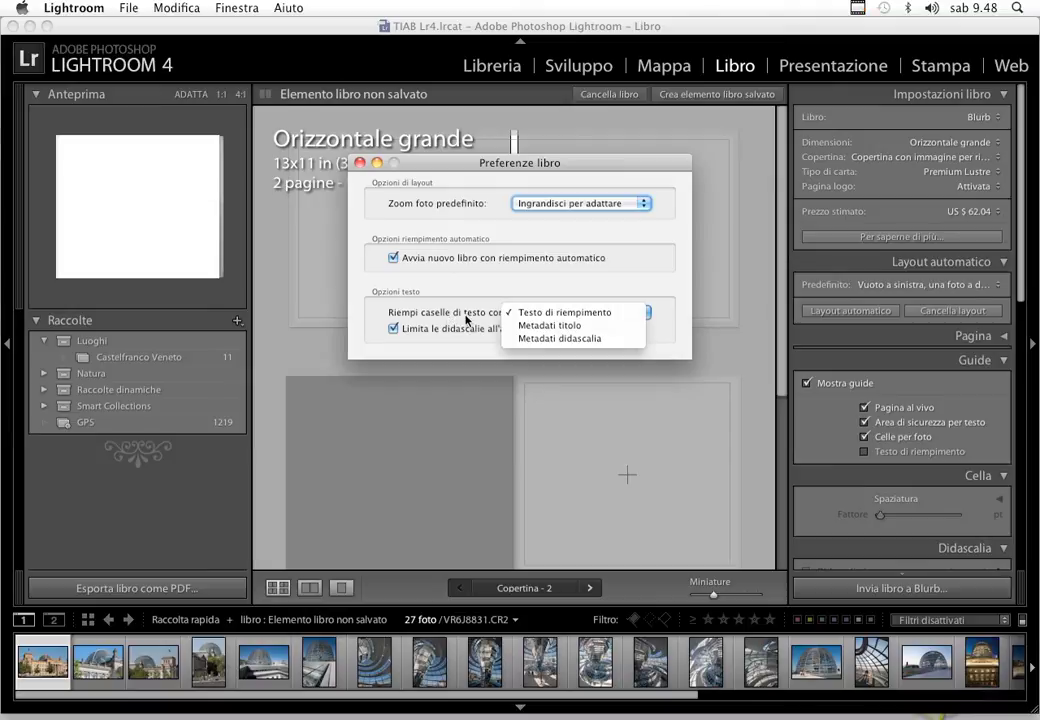
pyautogui.click(600, 338)
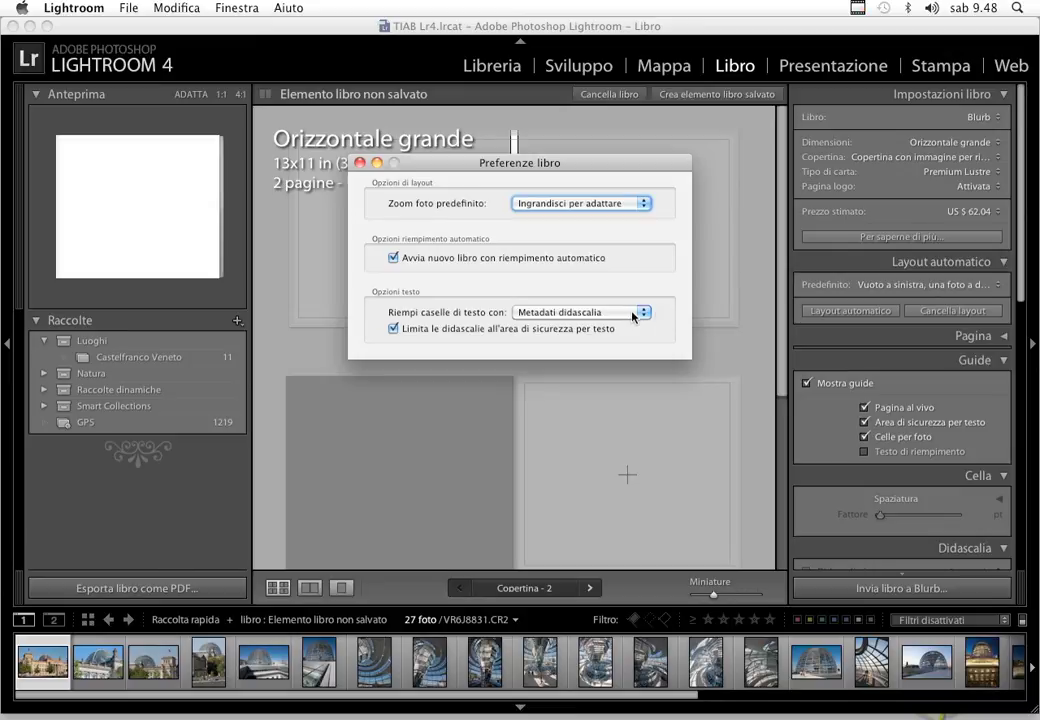
pyautogui.click(633, 313)
pyautogui.click(626, 282)
pyautogui.click(613, 316)
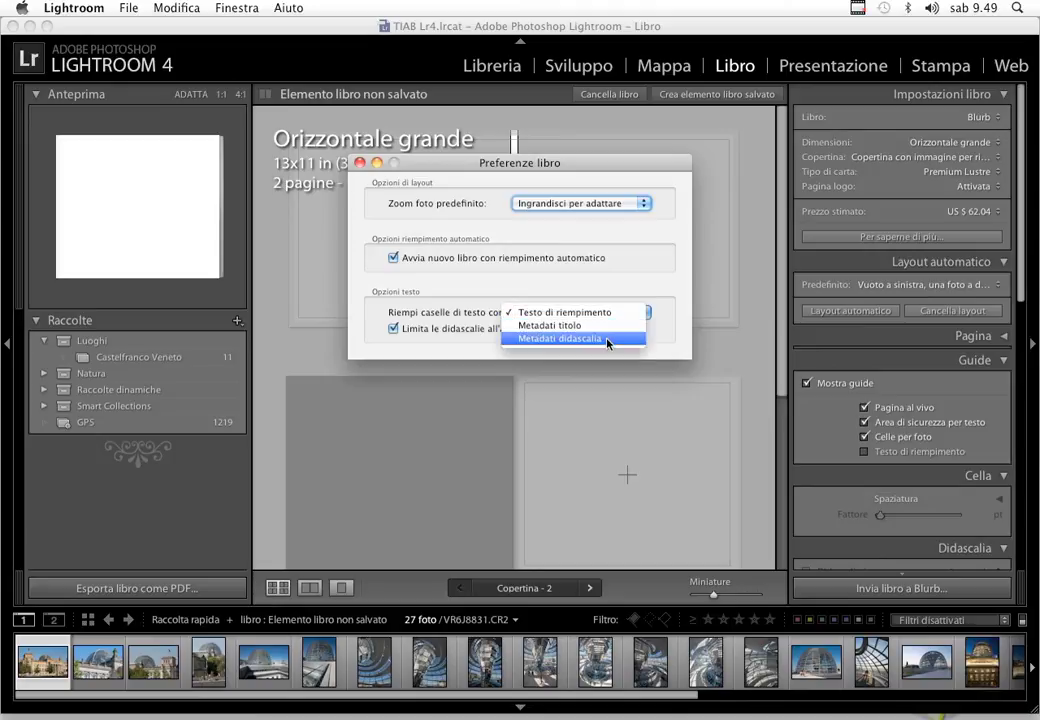
pyautogui.click(610, 341)
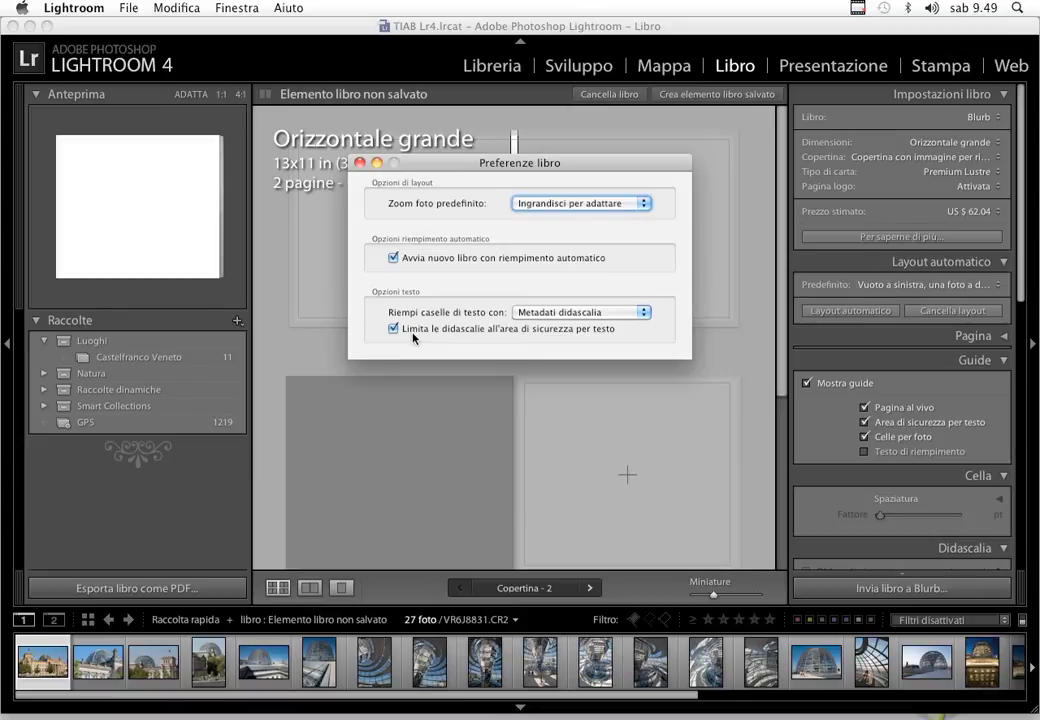
pyautogui.click(360, 163)
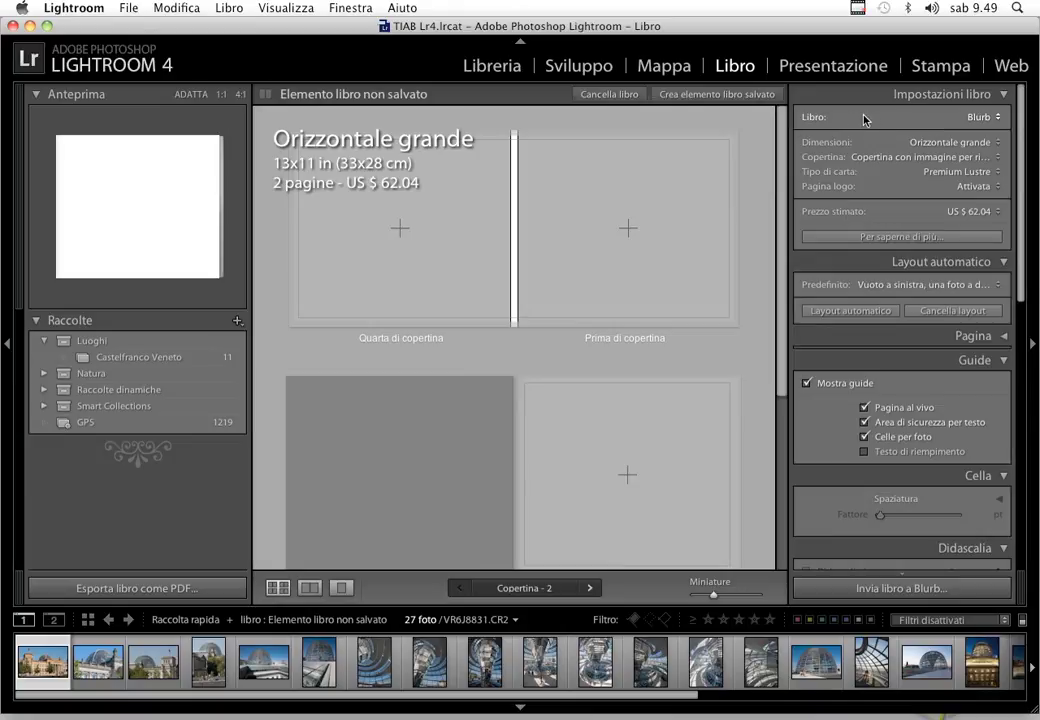
# Step: Keep Blurb output and Premium Lustre paper in Book Settings
pyautogui.click(985, 118)
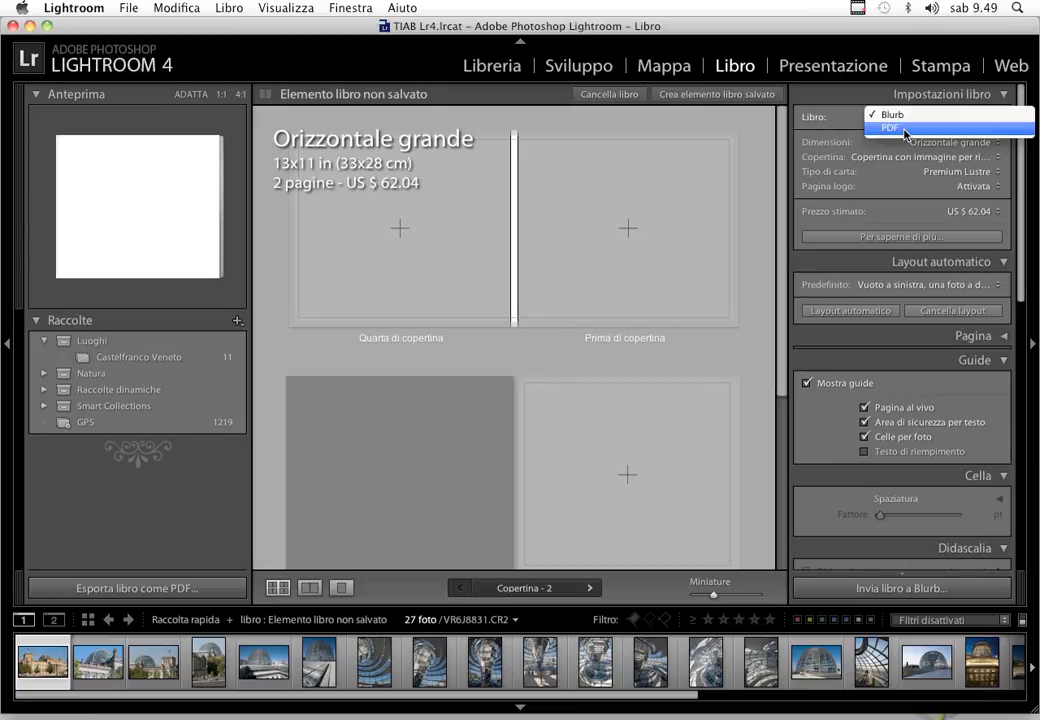
pyautogui.click(837, 124)
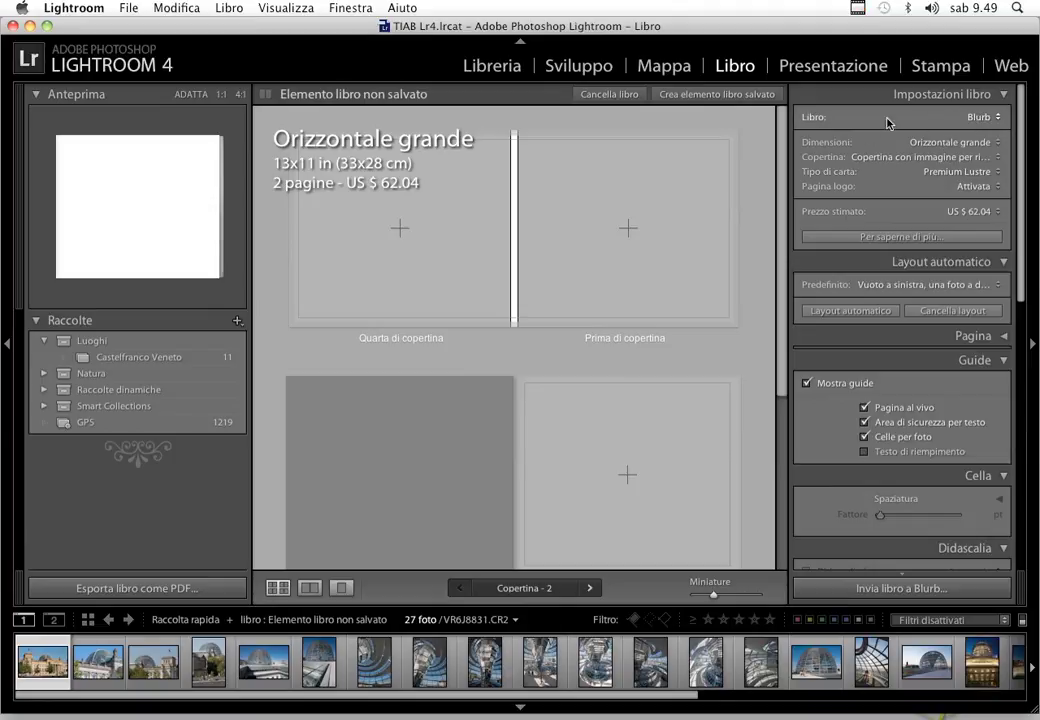
pyautogui.click(970, 176)
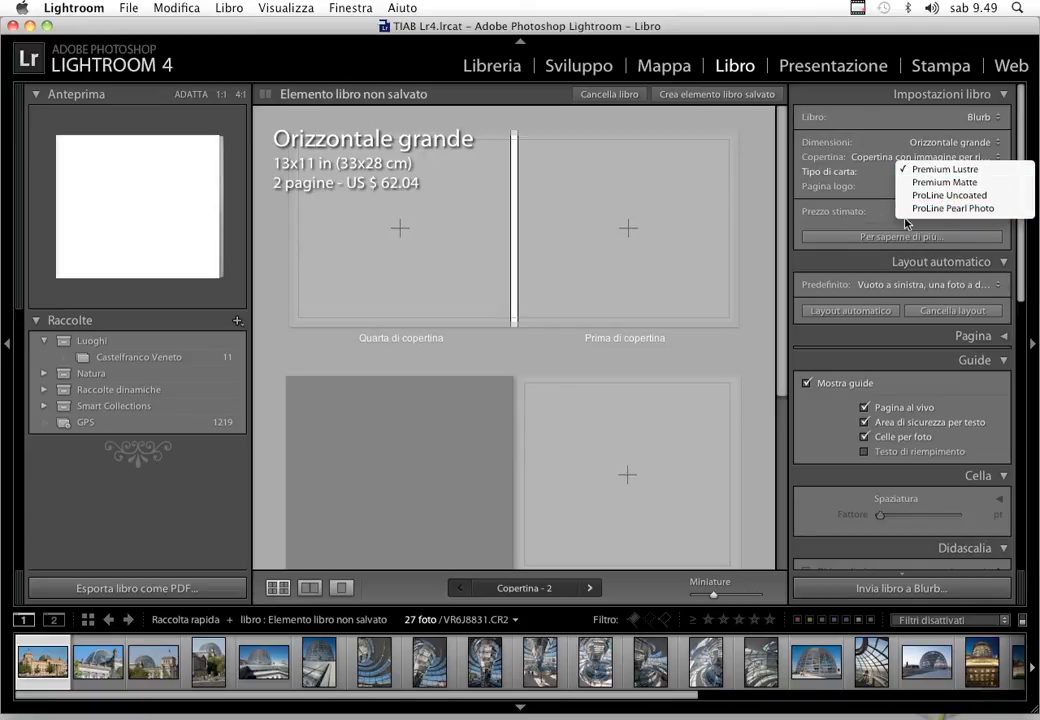
pyautogui.click(877, 193)
pyautogui.click(966, 188)
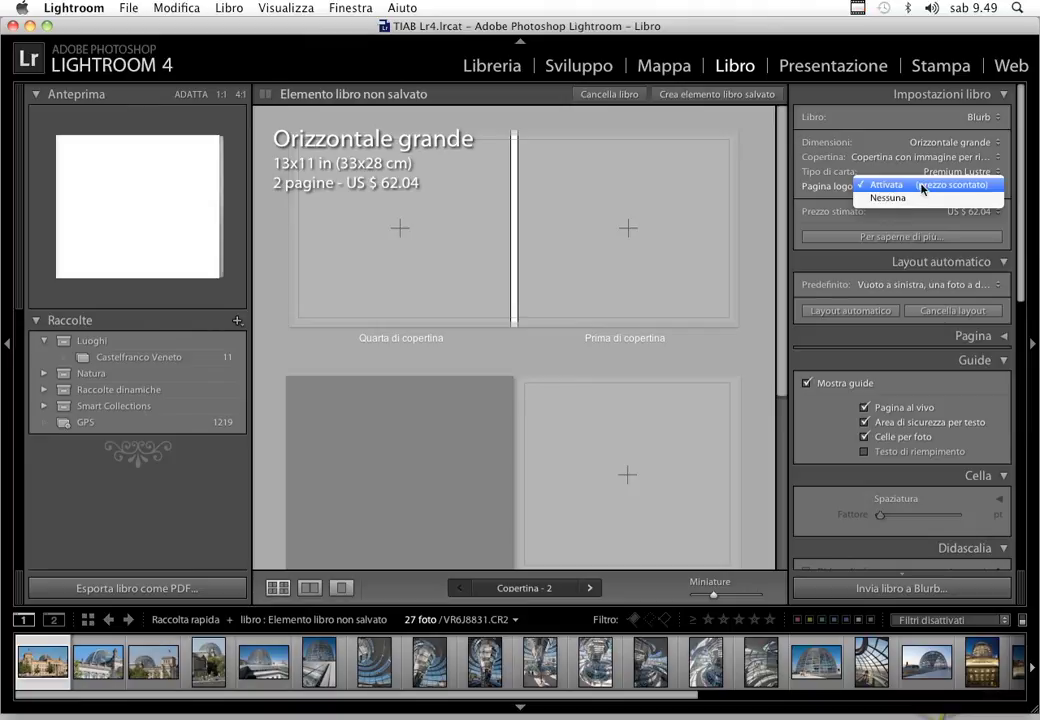
pyautogui.click(889, 148)
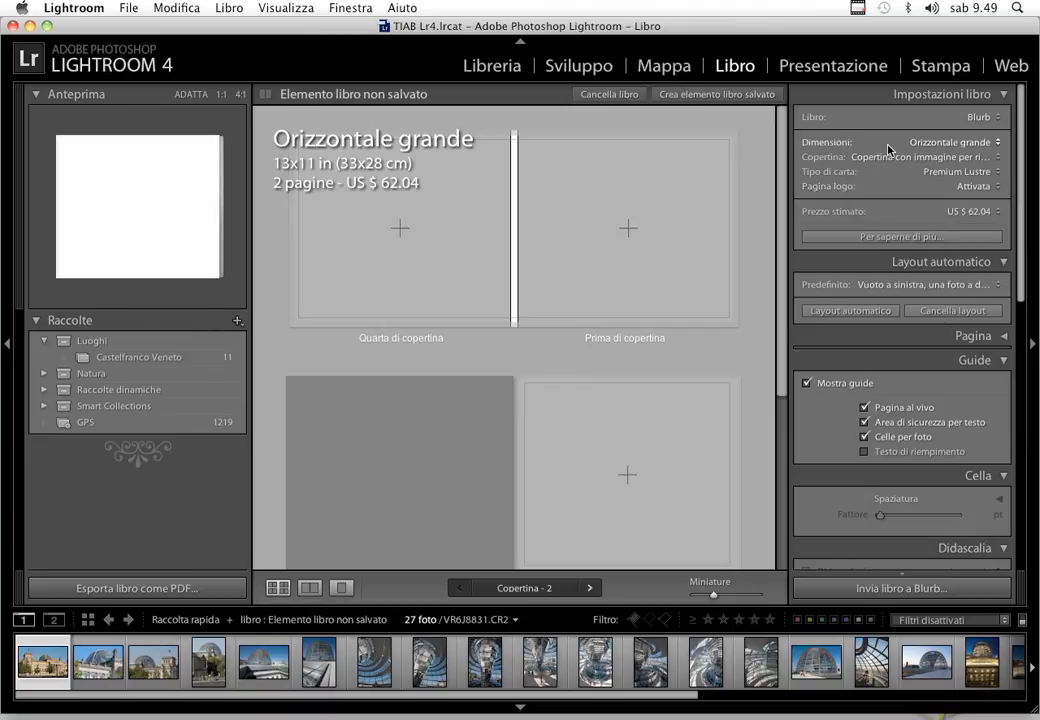
# Step: Show the estimated price in euros and set Pagina logo to Nessuna
pyautogui.click(984, 211)
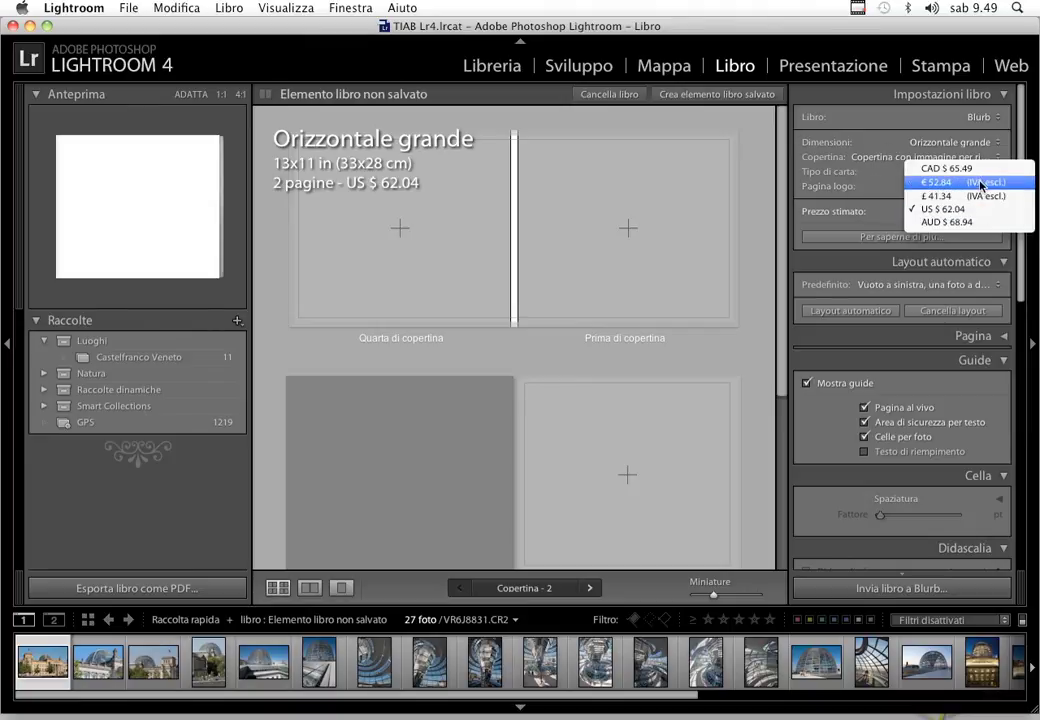
pyautogui.click(981, 183)
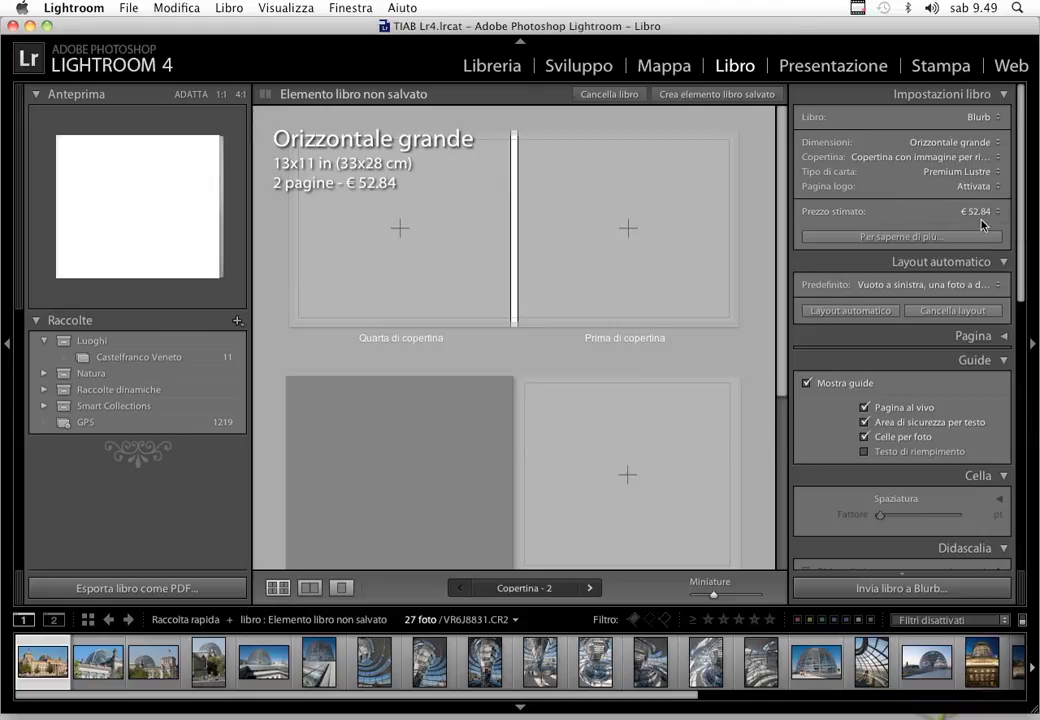
pyautogui.click(972, 212)
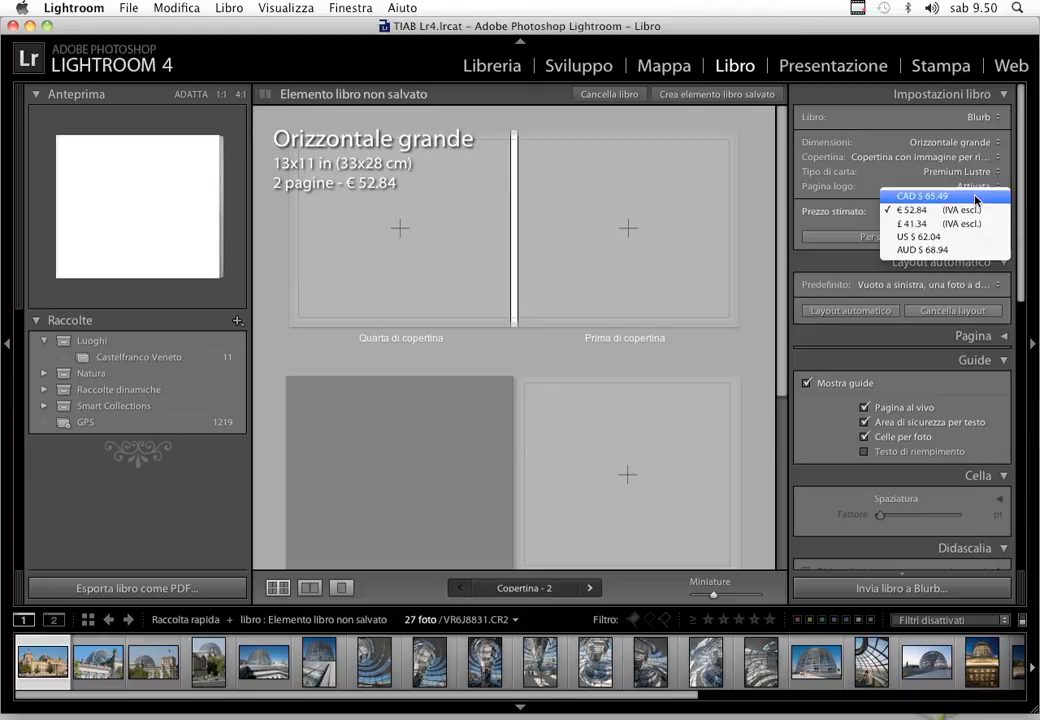
pyautogui.click(980, 190)
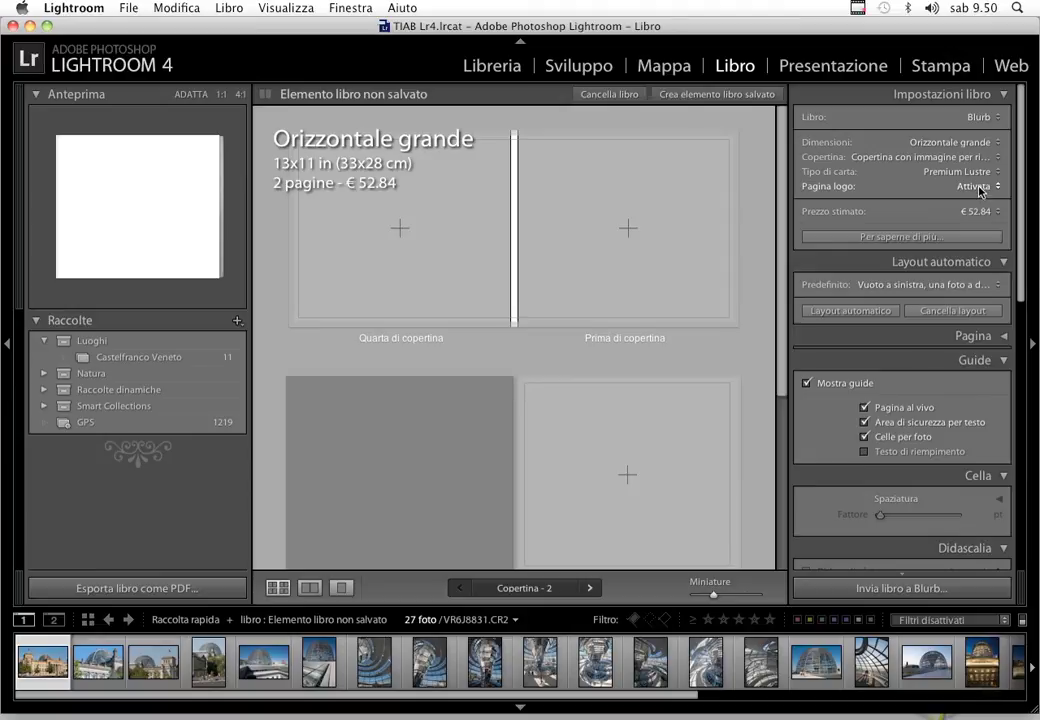
pyautogui.click(979, 187)
pyautogui.click(974, 199)
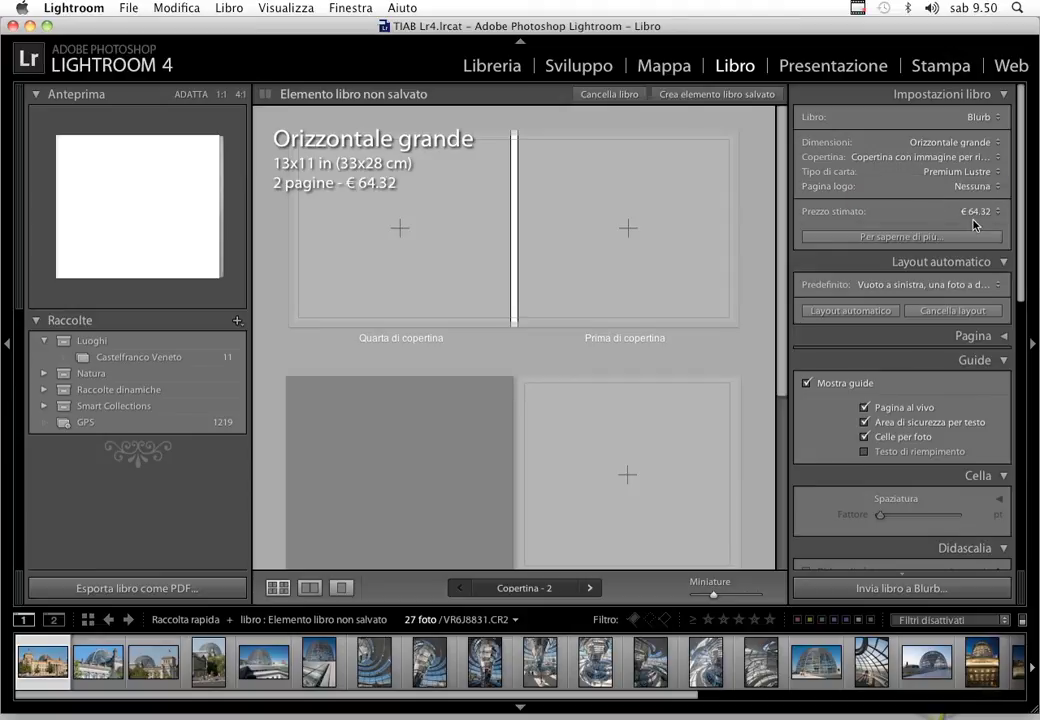
pyautogui.click(965, 142)
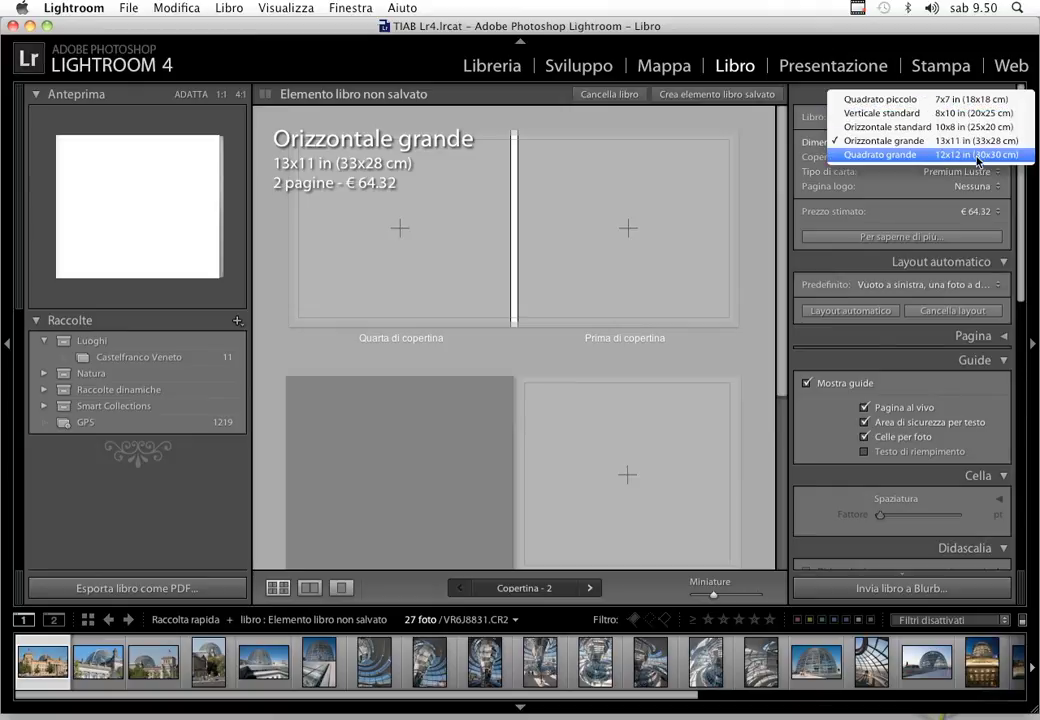
# Step: Resize the book to Quadrato grande 12x12 in (30x30 cm), confirming the re-layout
pyautogui.click(978, 156)
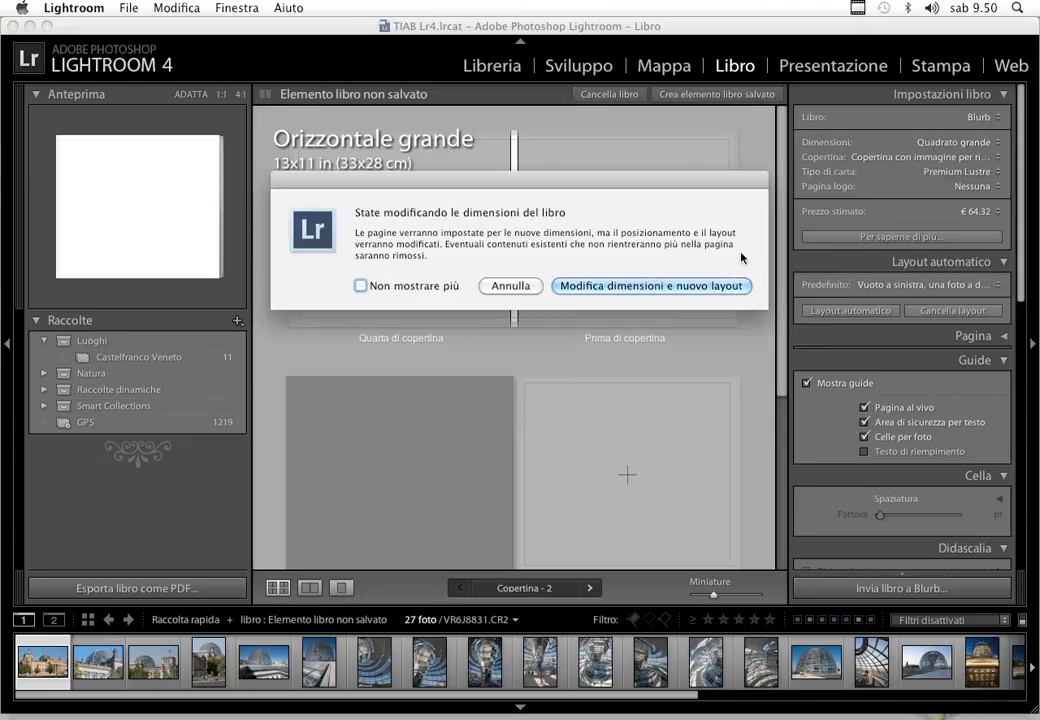
pyautogui.click(641, 286)
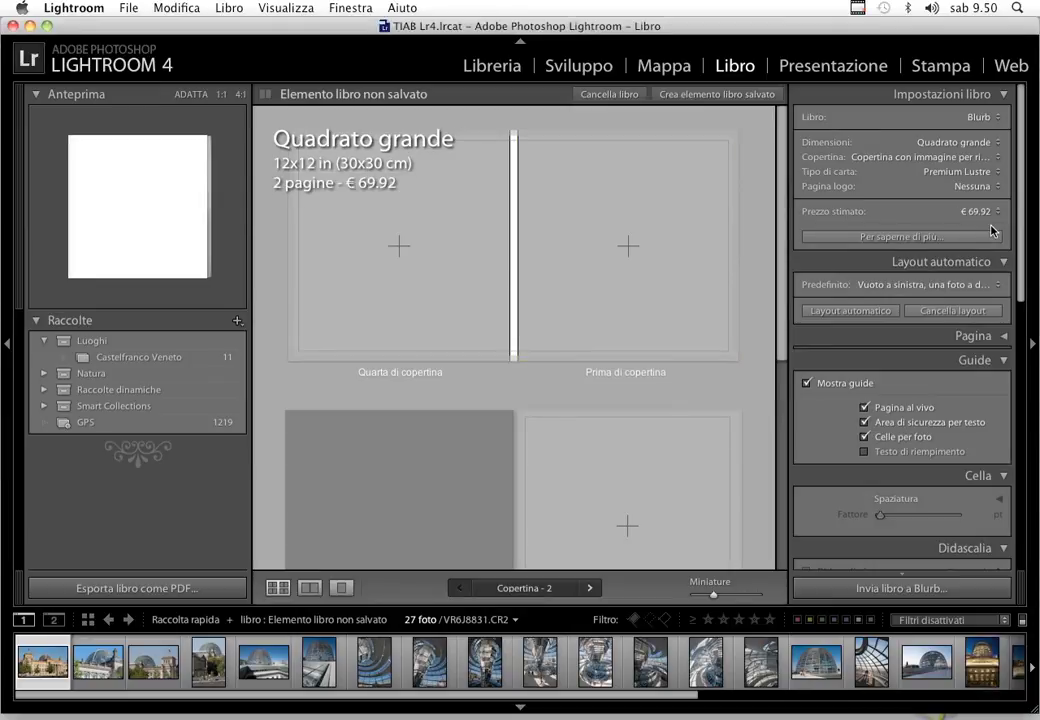
pyautogui.click(899, 238)
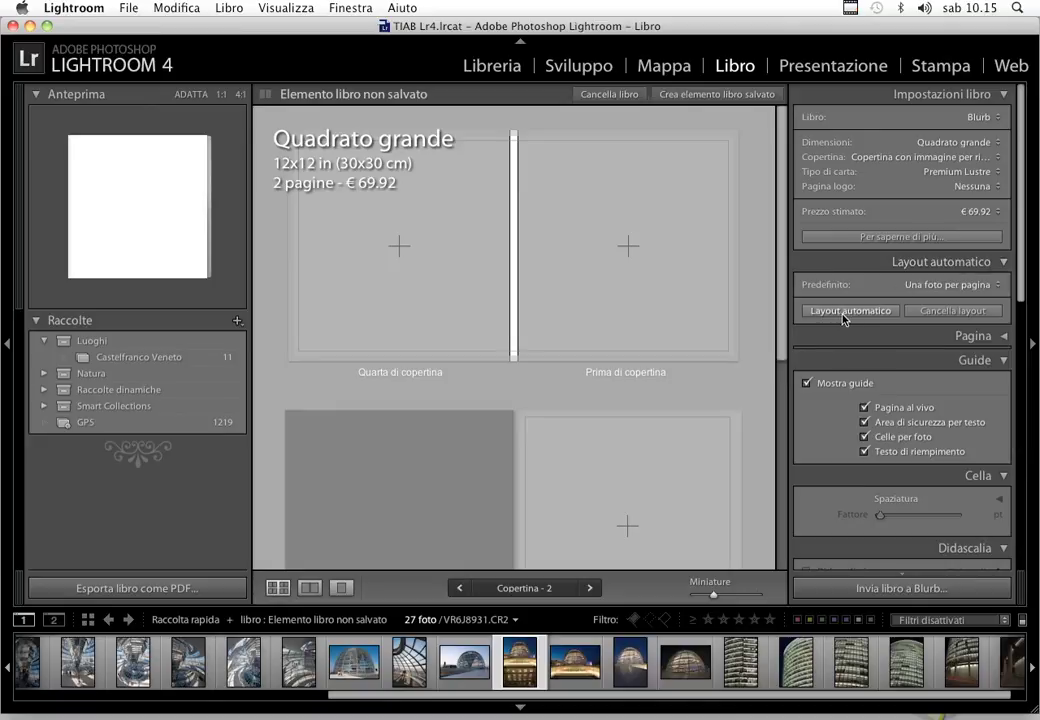
pyautogui.click(940, 285)
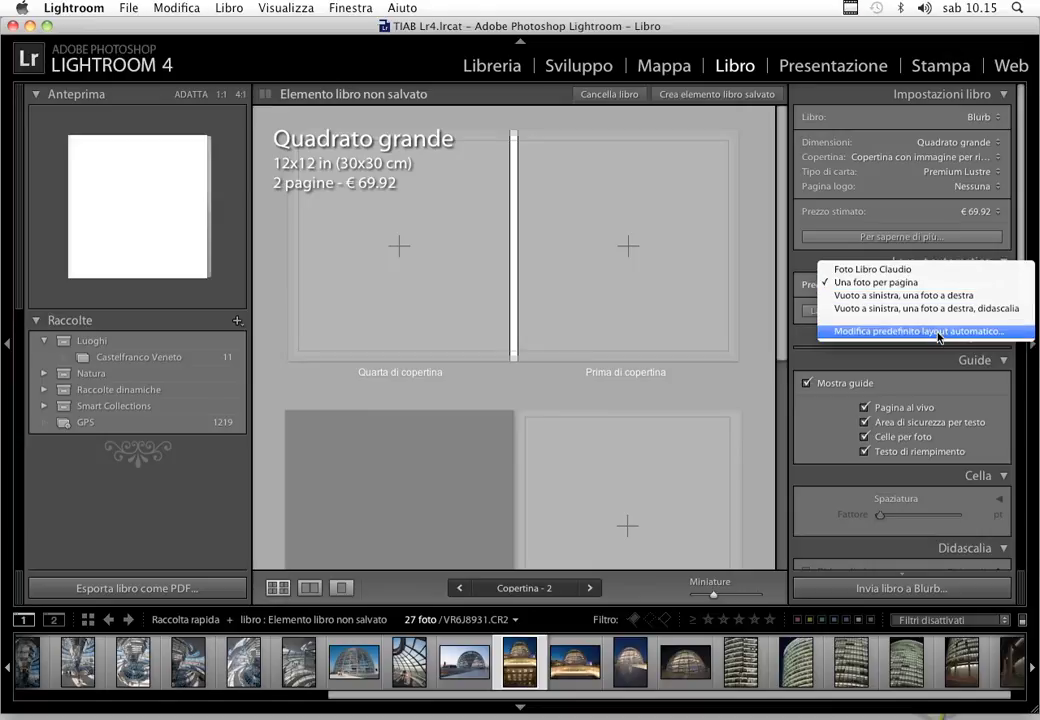
# Step: Open and enlarge the auto-layout preset editor, setting left pages to Layout corretto
pyautogui.click(906, 332)
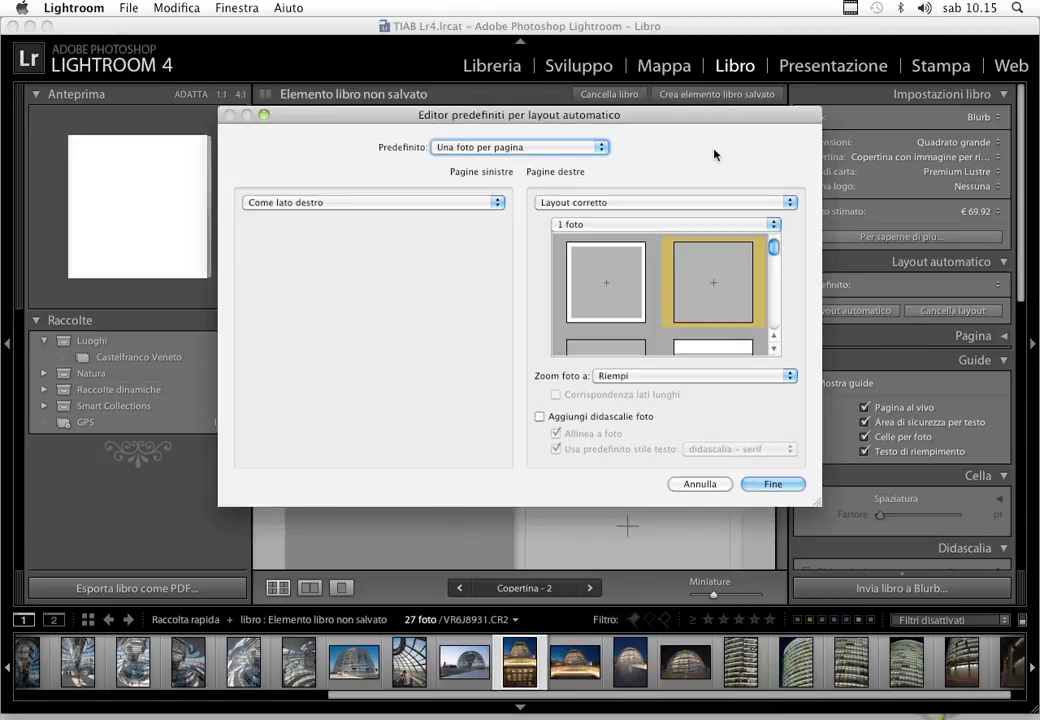
pyautogui.moveTo(710, 112); pyautogui.dragTo(707, 77)
pyautogui.moveTo(815, 464); pyautogui.dragTo(839, 583)
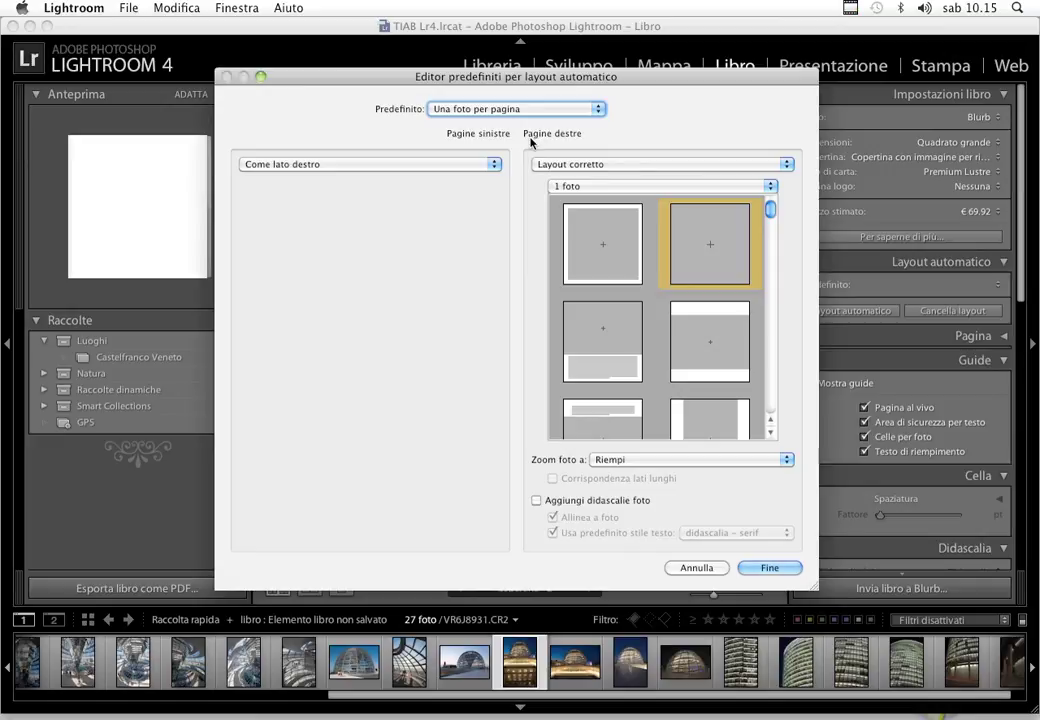
pyautogui.click(423, 164)
pyautogui.click(421, 152)
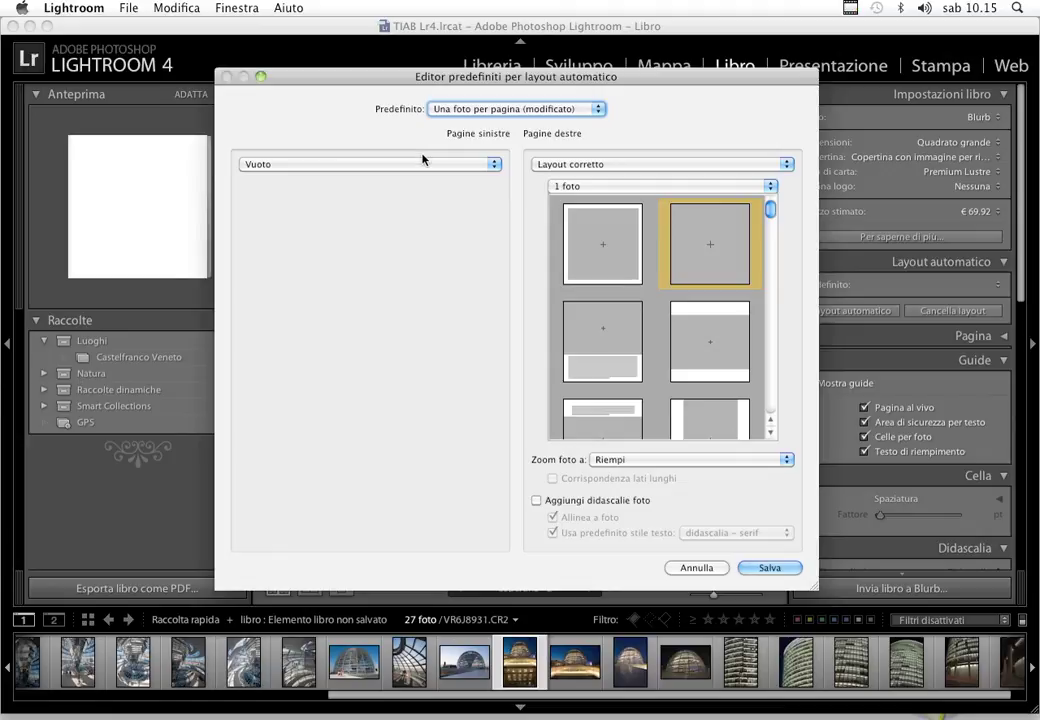
pyautogui.click(426, 163)
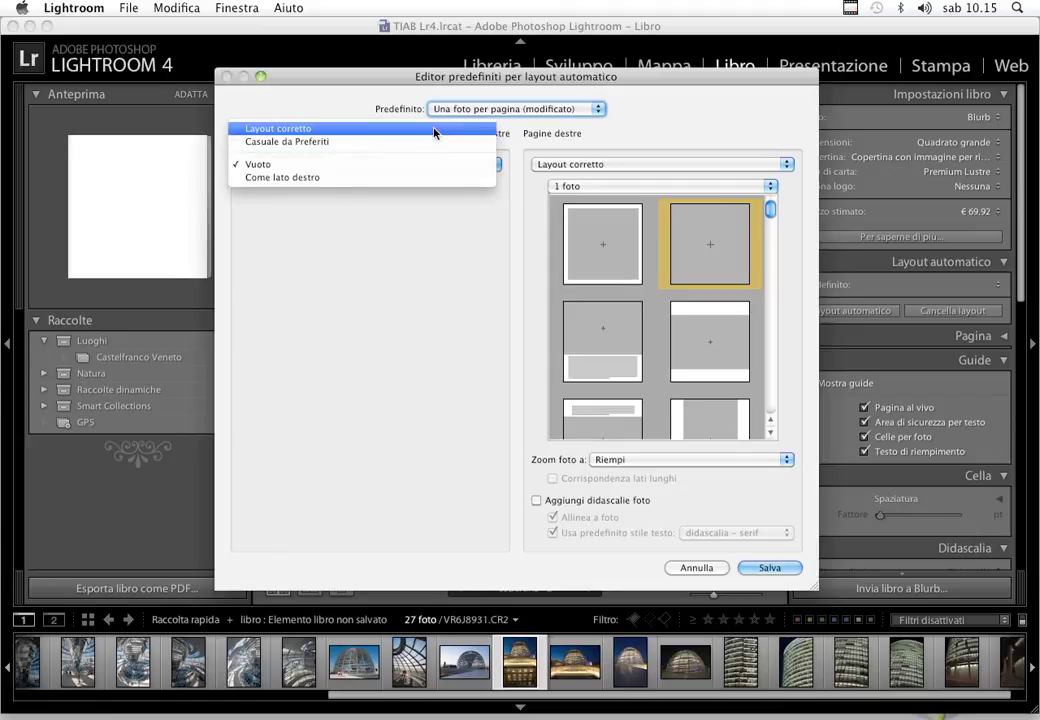
pyautogui.click(434, 129)
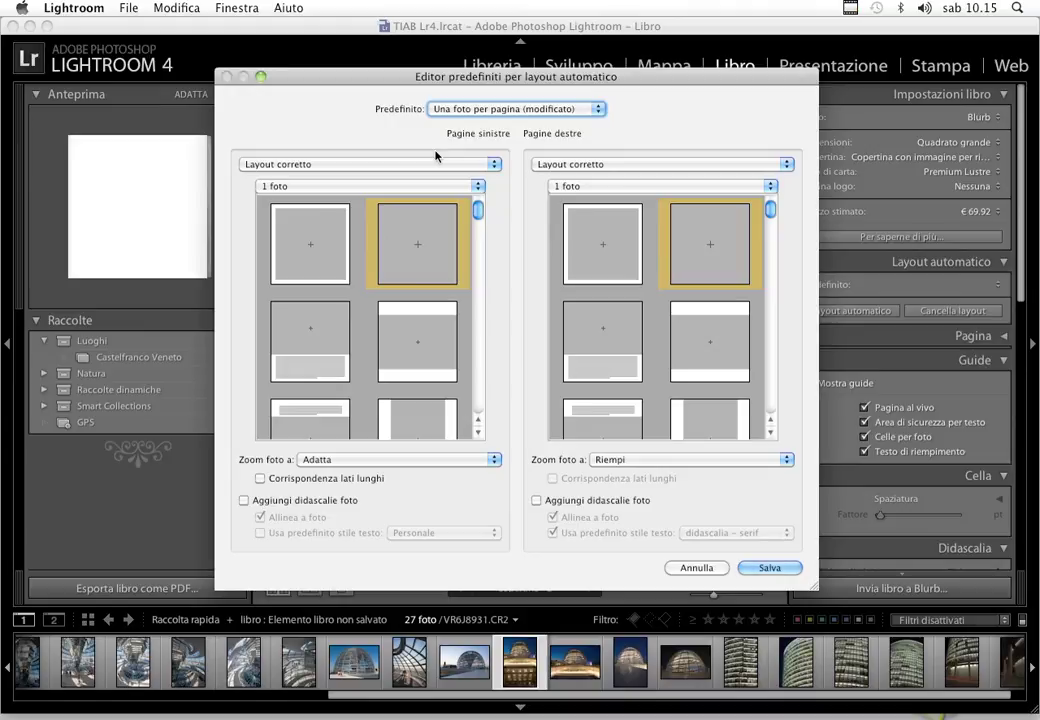
# Step: Use the two-photo side-by-side template on left pages with matching long edges
pyautogui.click(428, 187)
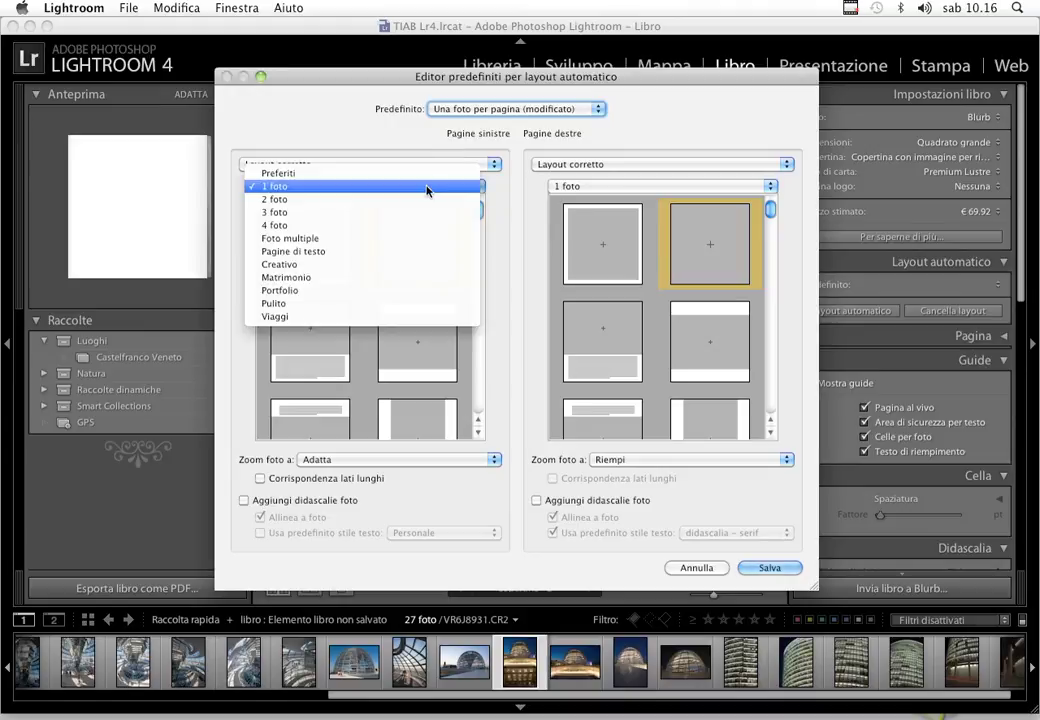
pyautogui.click(418, 200)
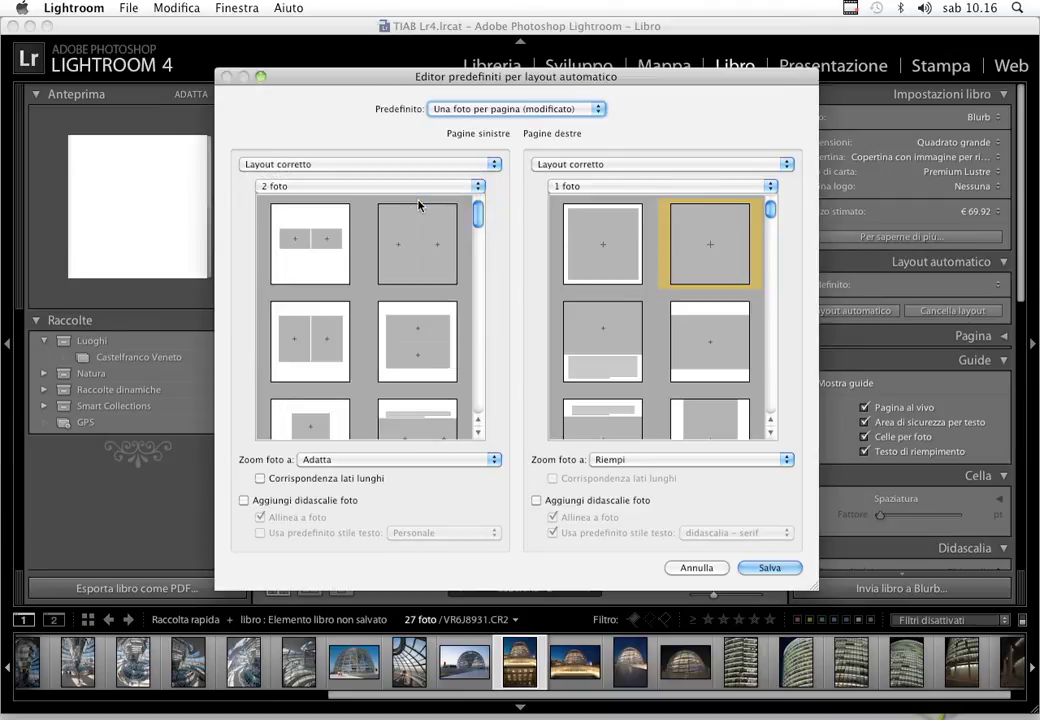
pyautogui.click(317, 347)
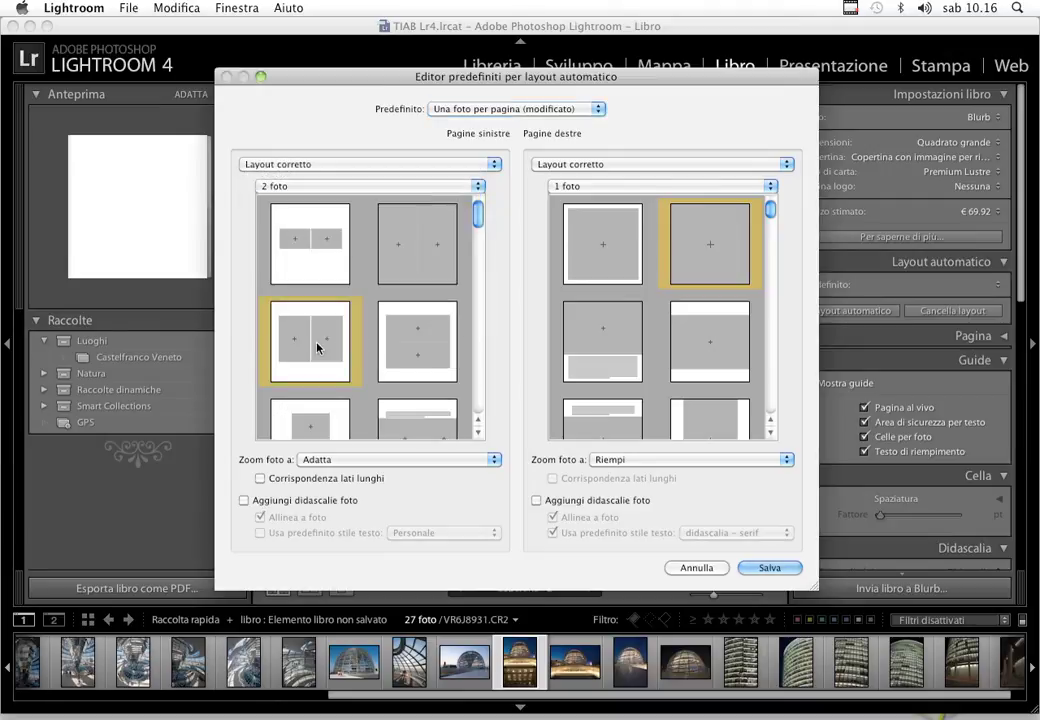
pyautogui.scroll(-1, 305, 330)
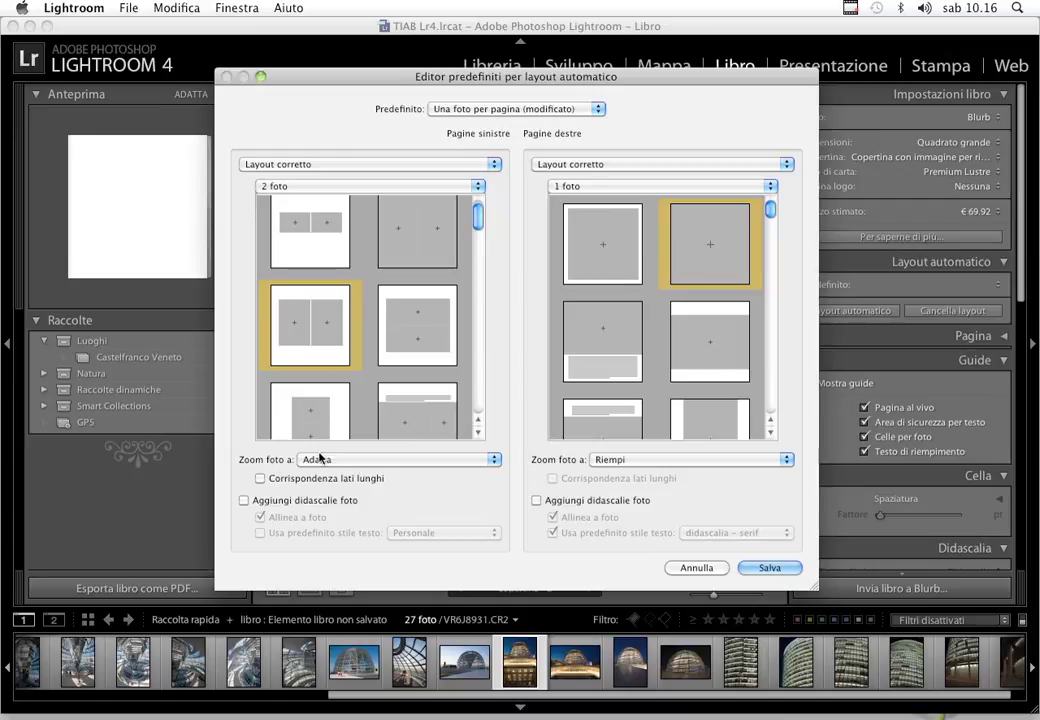
pyautogui.click(260, 478)
# Step: Add left-page photo captions in the didascalia – sans serif text style
pyautogui.click(283, 500)
pyautogui.click(305, 534)
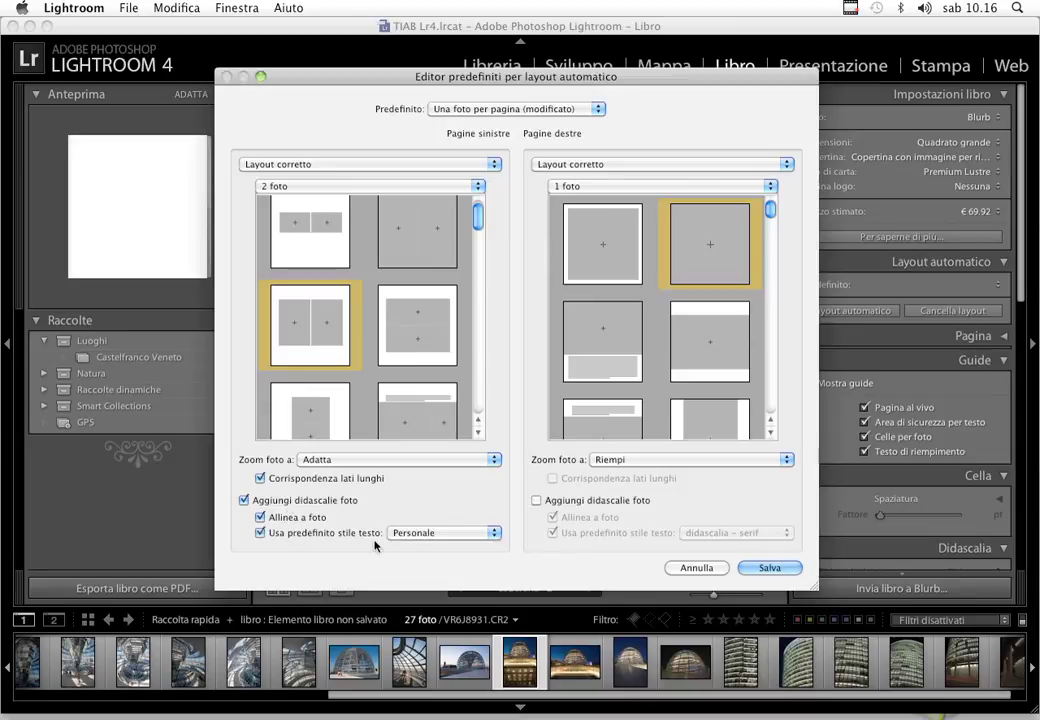
pyautogui.click(441, 533)
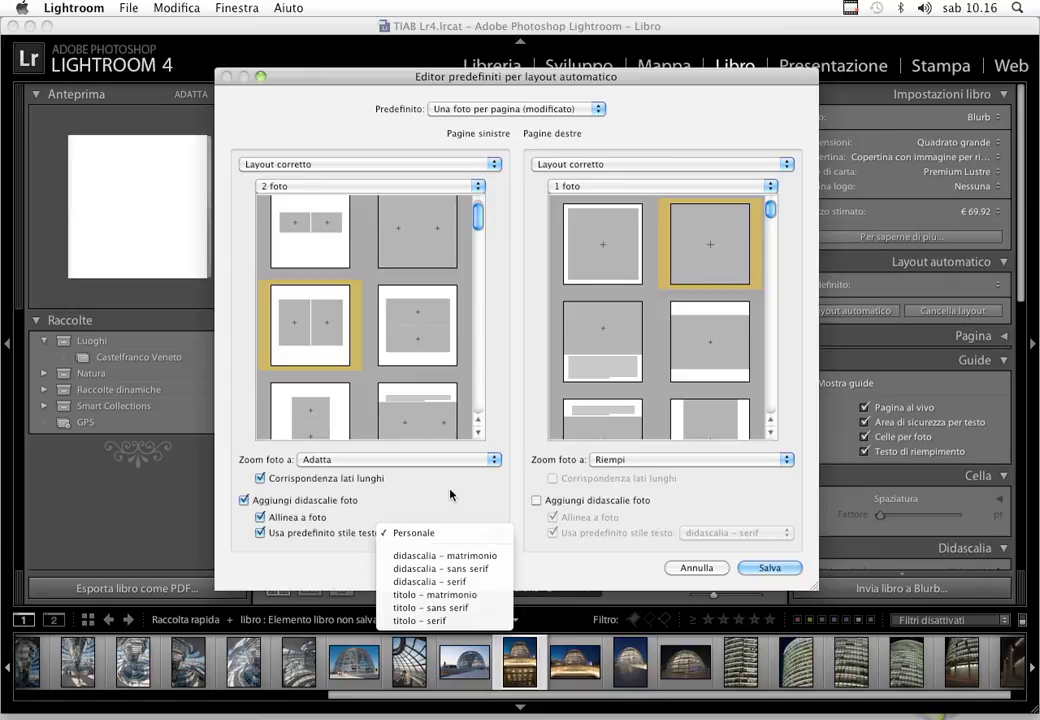
pyautogui.click(445, 568)
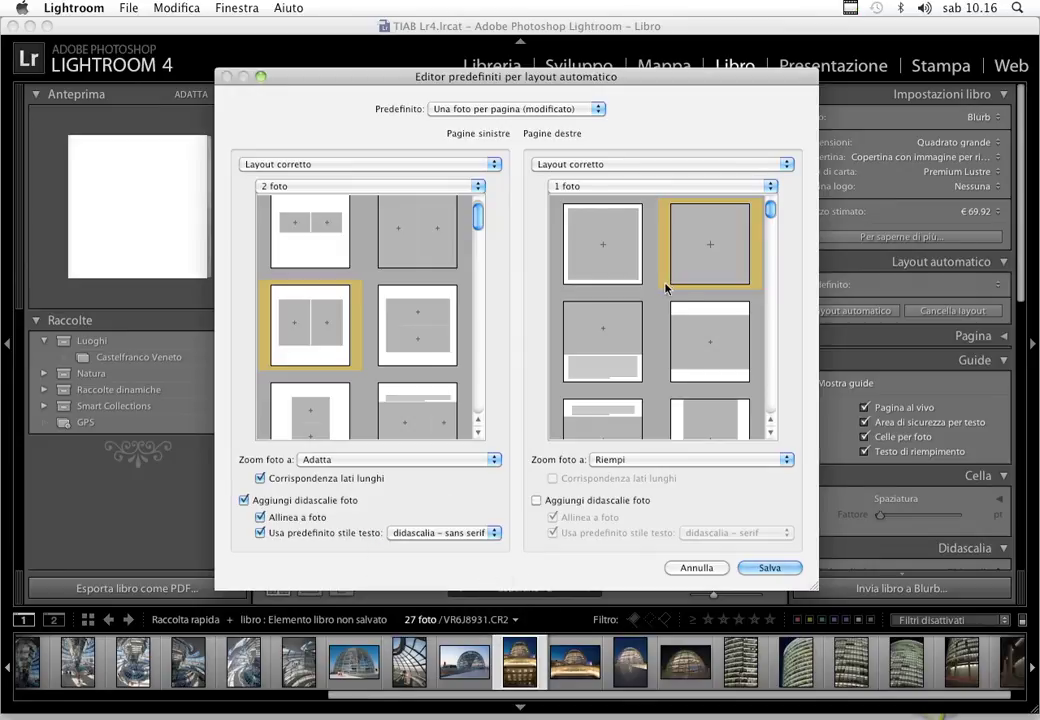
# Step: Give right pages the four-photo grid with didascalia – sans serif captions, then save
pyautogui.click(690, 186)
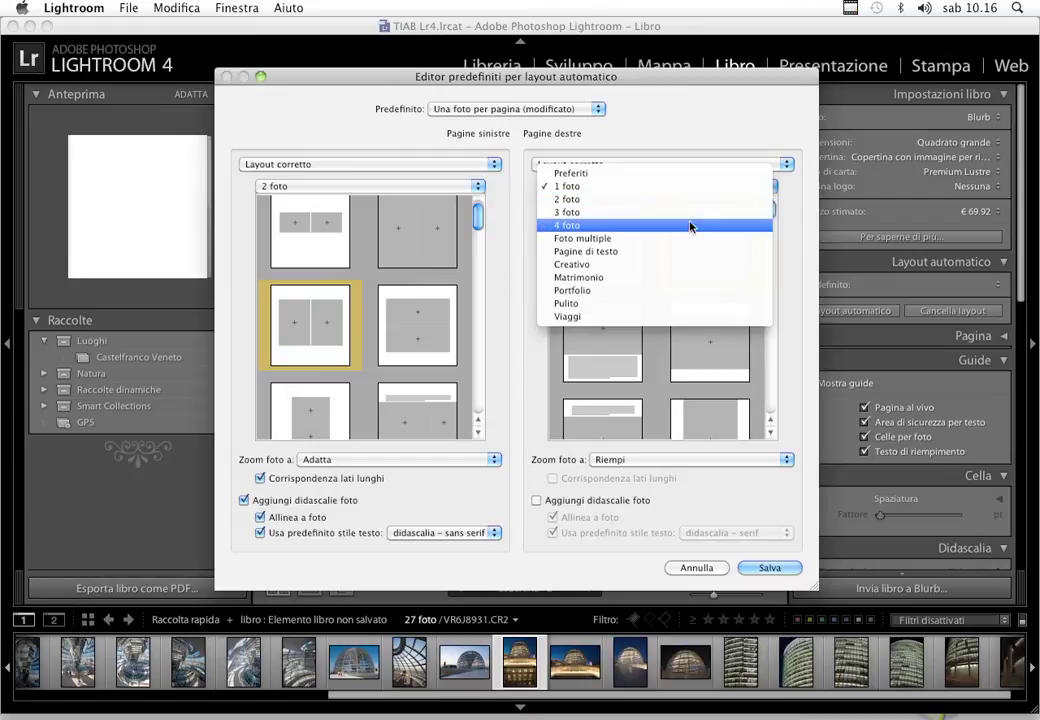
pyautogui.press('Escape')
pyautogui.click(710, 347)
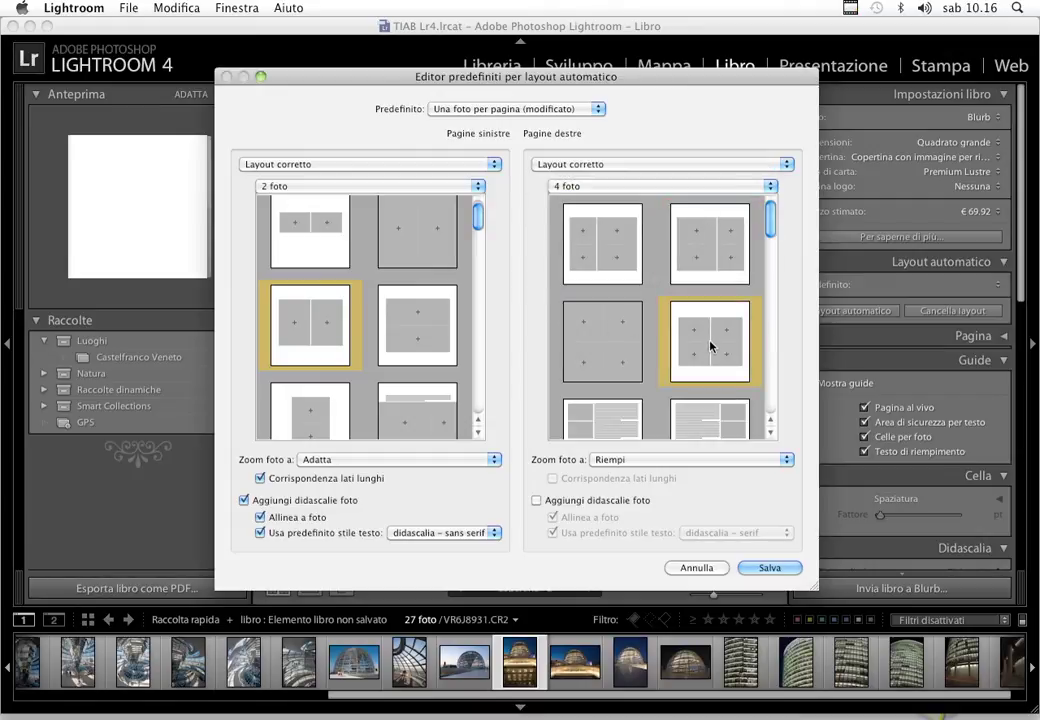
pyautogui.scroll(-2, 710, 347)
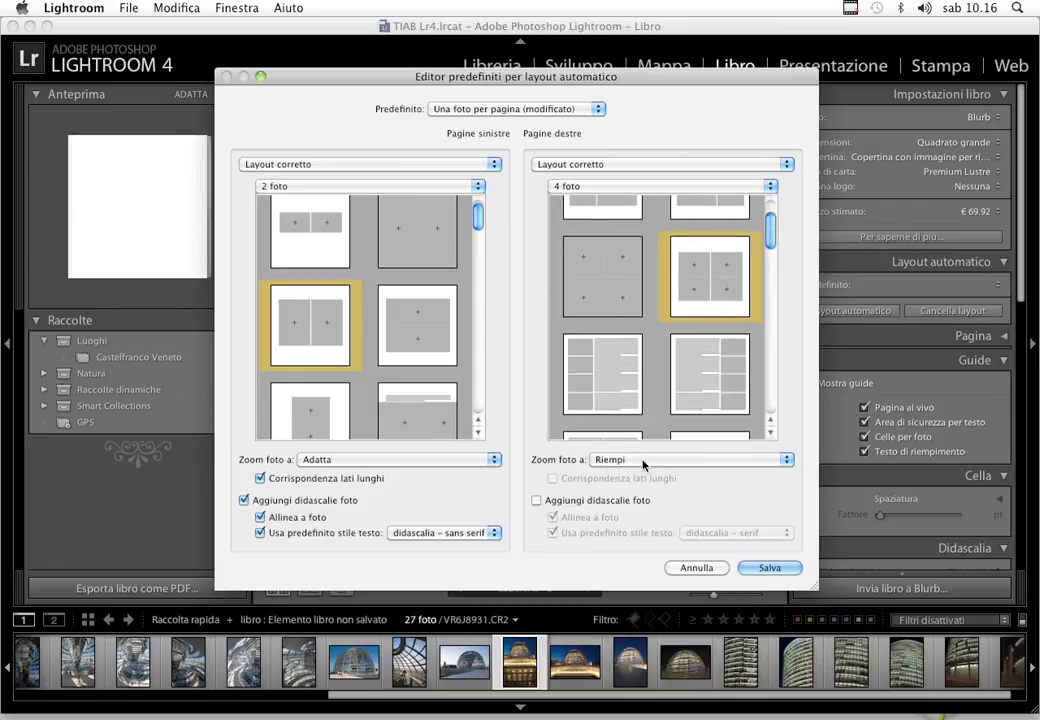
pyautogui.click(552, 500)
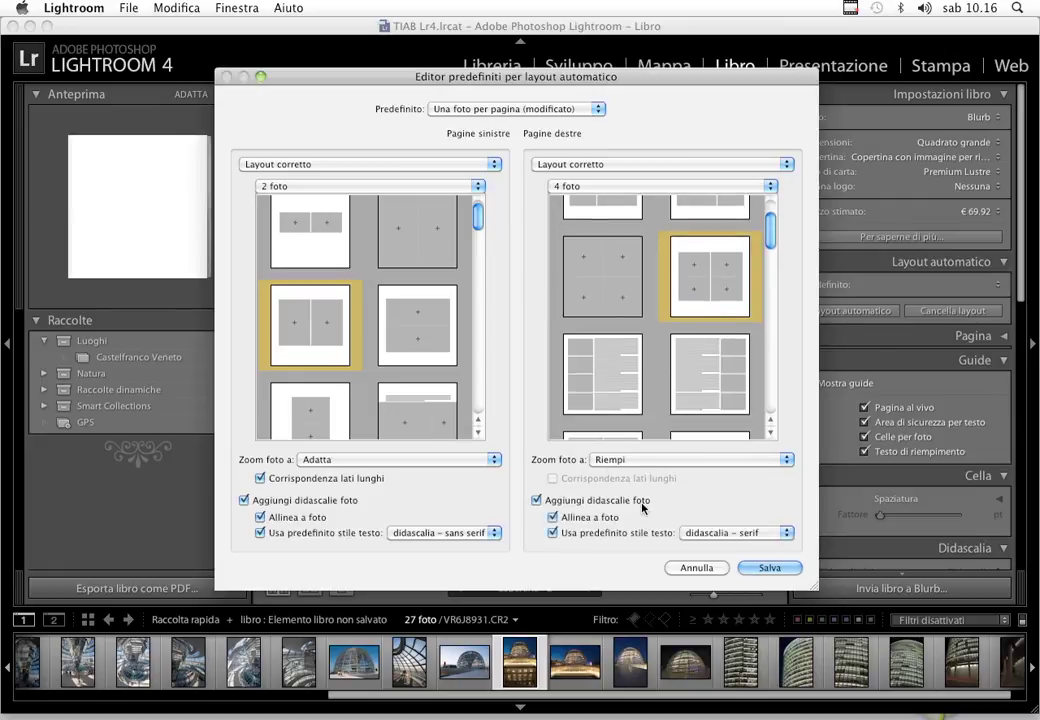
pyautogui.click(738, 533)
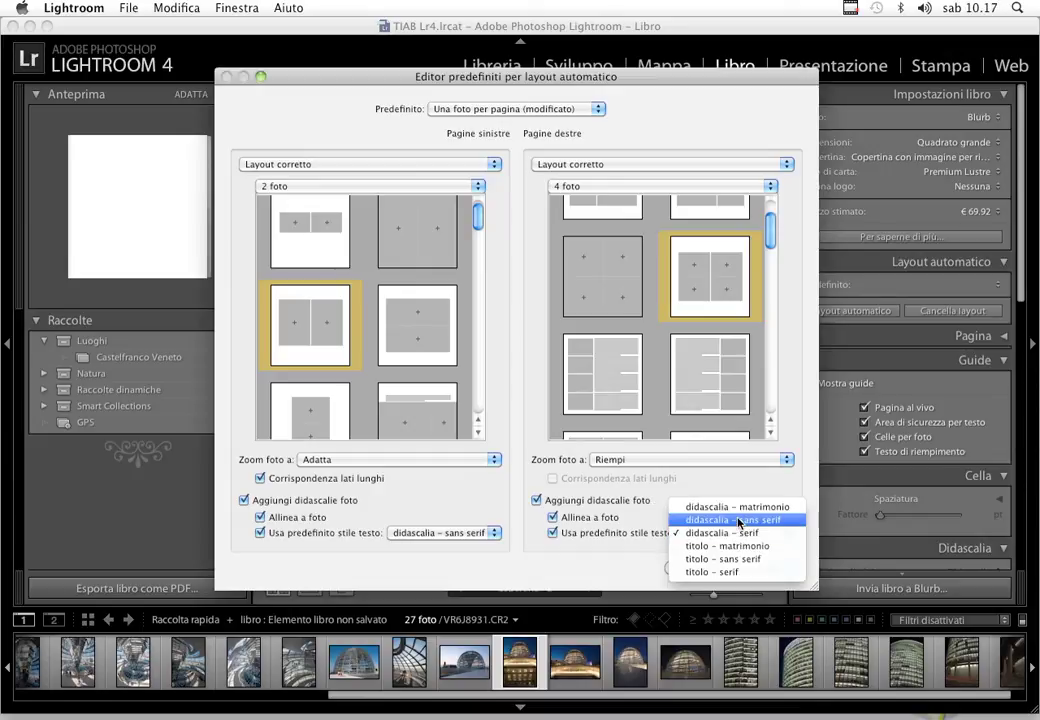
pyautogui.click(738, 521)
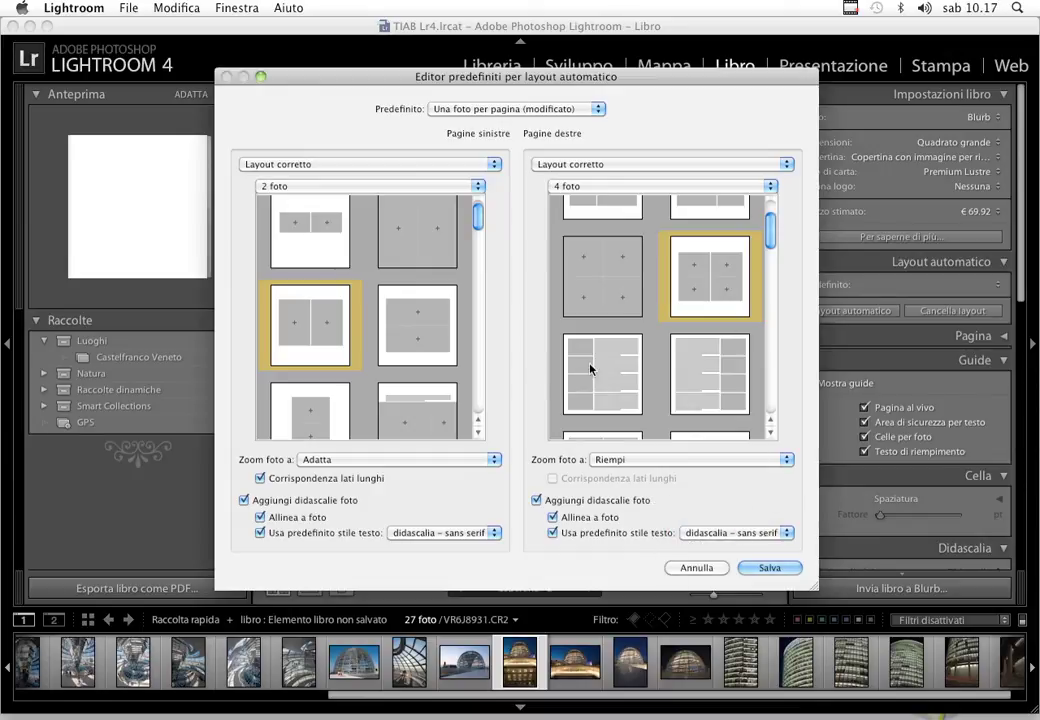
pyautogui.click(766, 567)
# Step: Save the preset as '2 foto + 4 foto' and auto-lay out the book with it
pyautogui.write('2 foto + 4 foto')
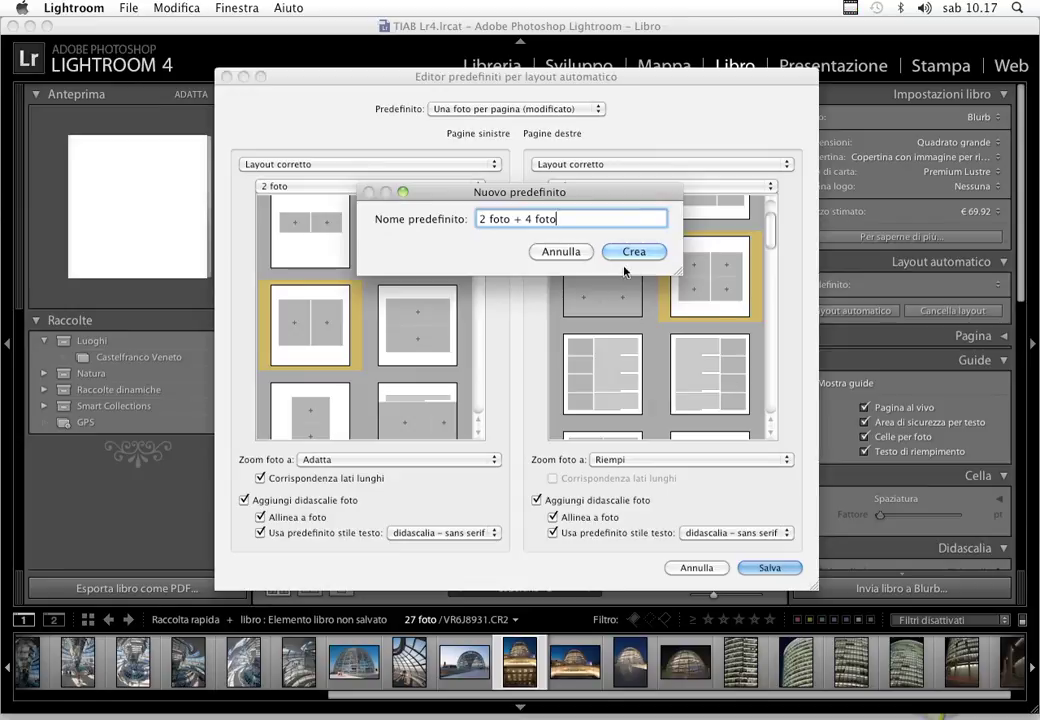
pyautogui.click(624, 252)
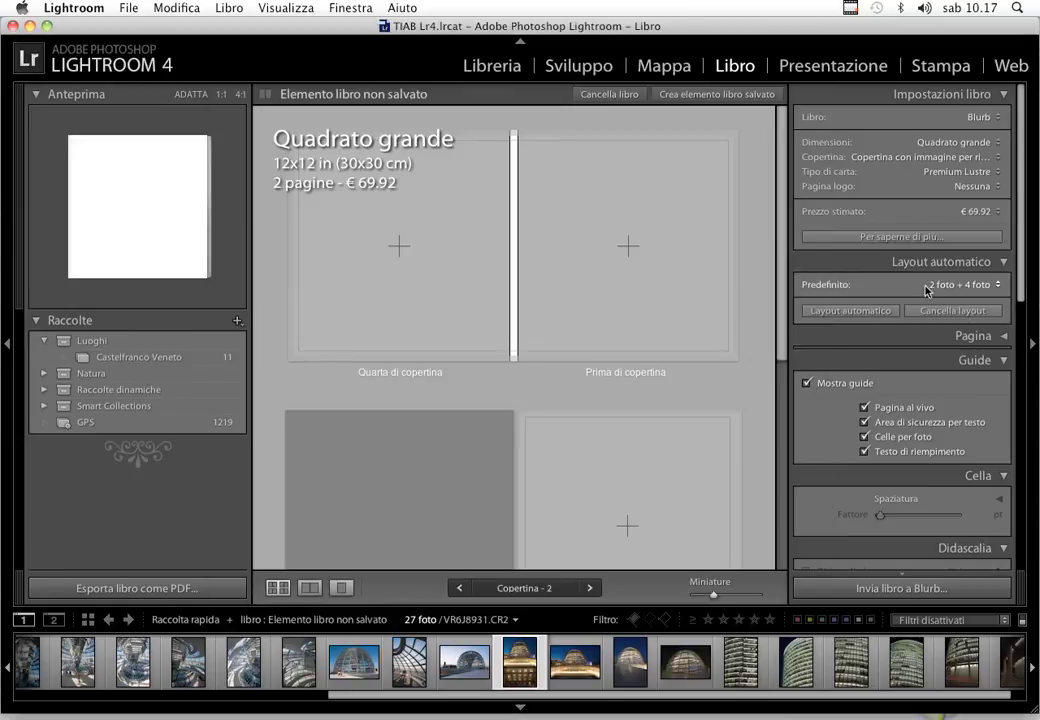
pyautogui.click(852, 311)
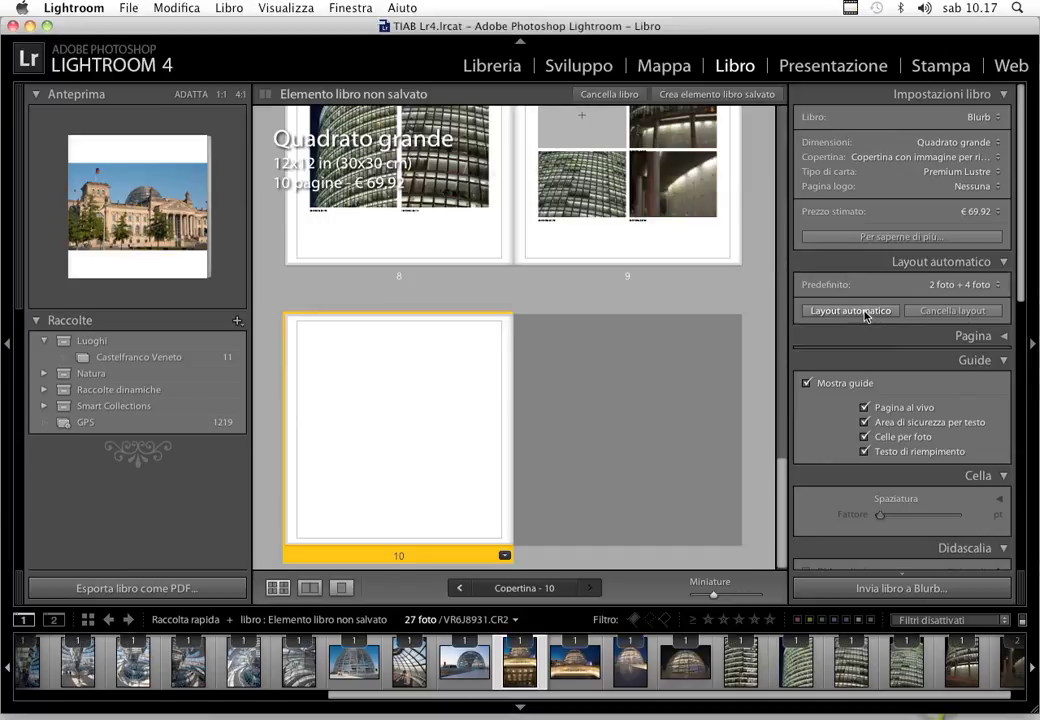
pyautogui.moveTo(785, 503)
pyautogui.mouseDown()
pyautogui.moveTo(789, 341)
pyautogui.moveTo(810, 262)
pyautogui.moveTo(806, 153)
pyautogui.mouseUp()
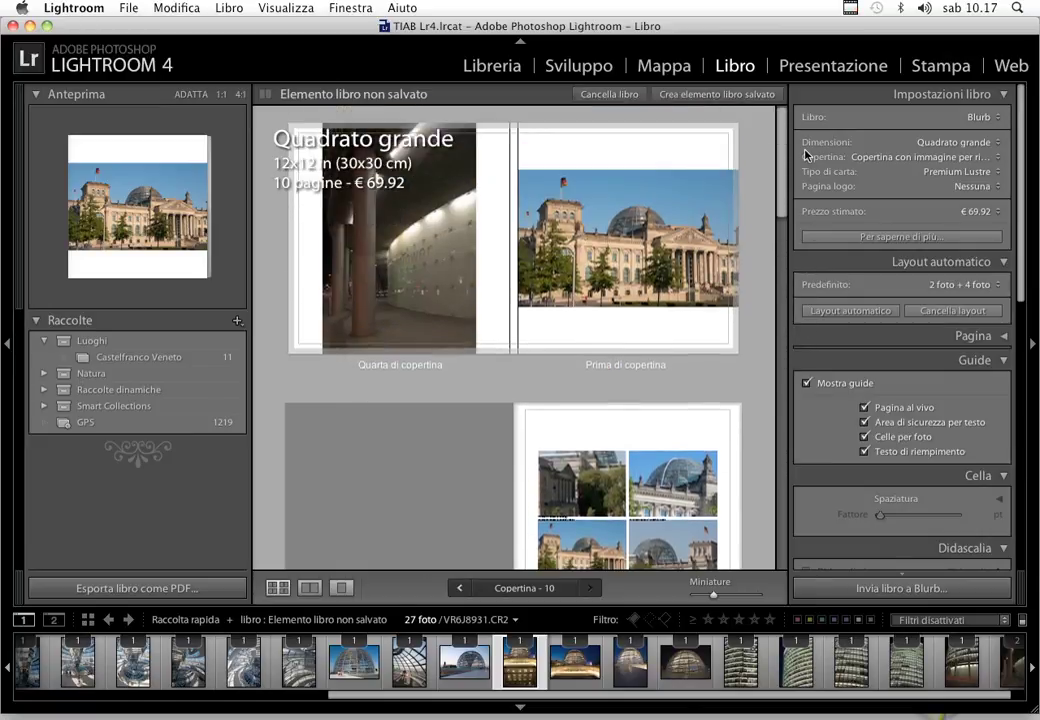